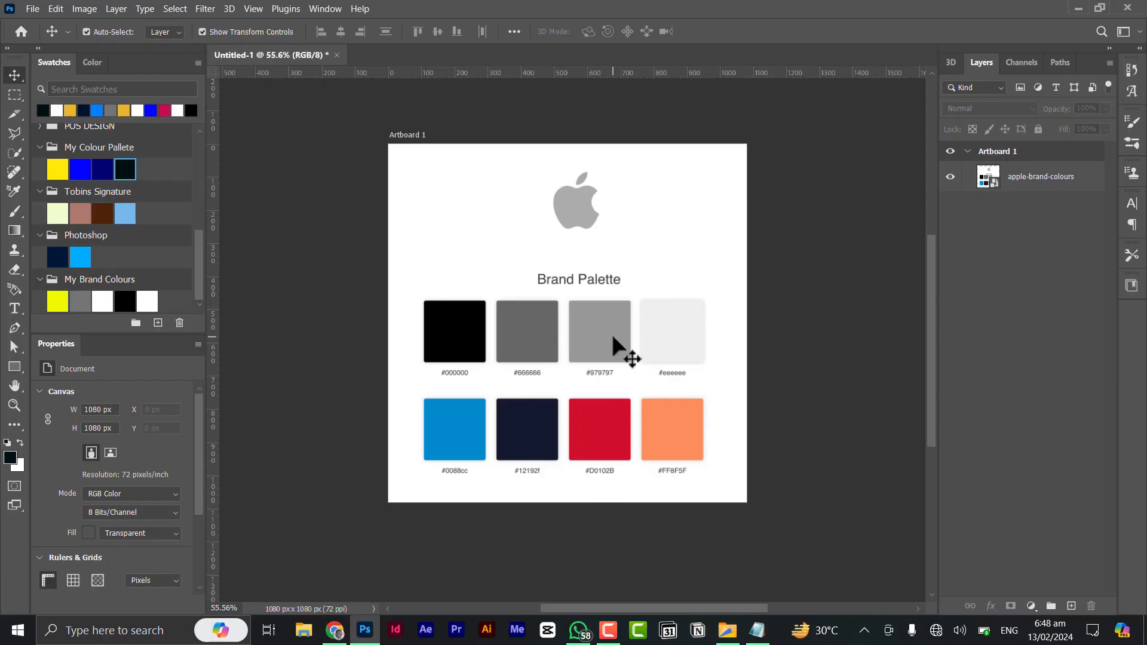
- Activate the Eyedropper tool and examine the other tools grouped with it
{"action": "key", "text": "i"}
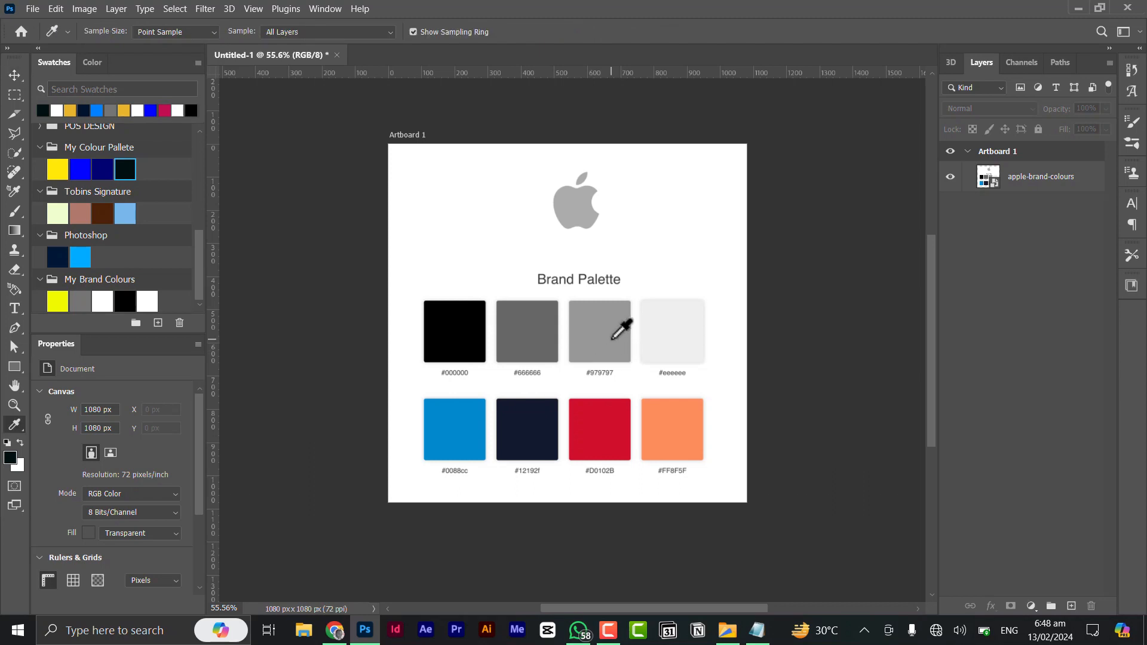
{"action": "key", "text": "v"}
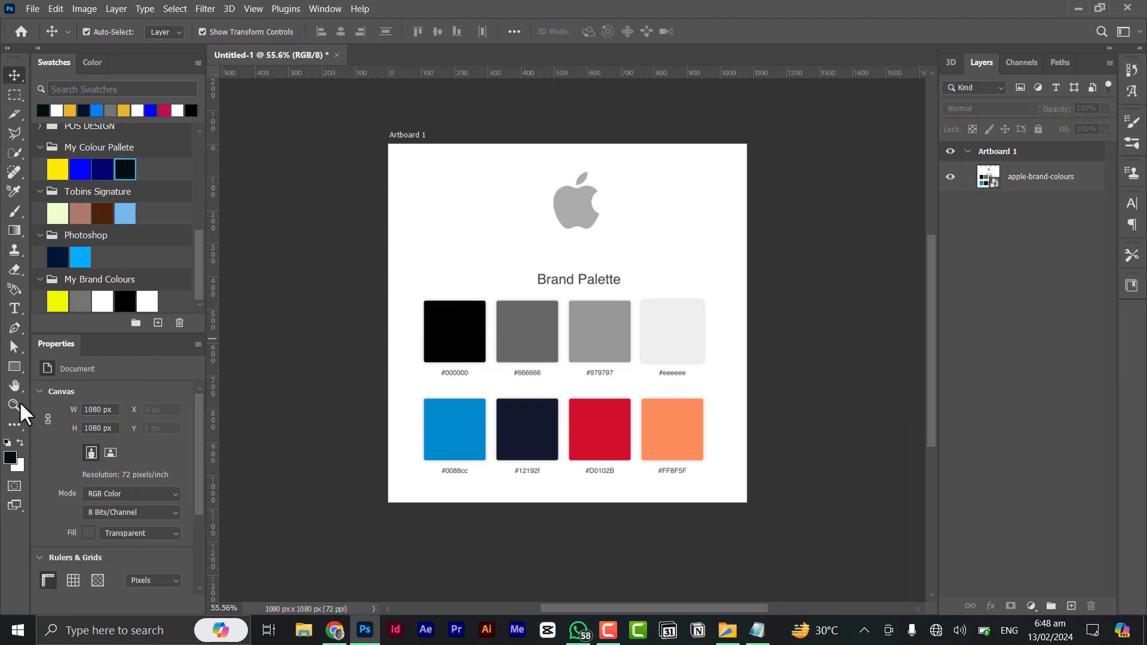
{"action": "key", "text": "i"}
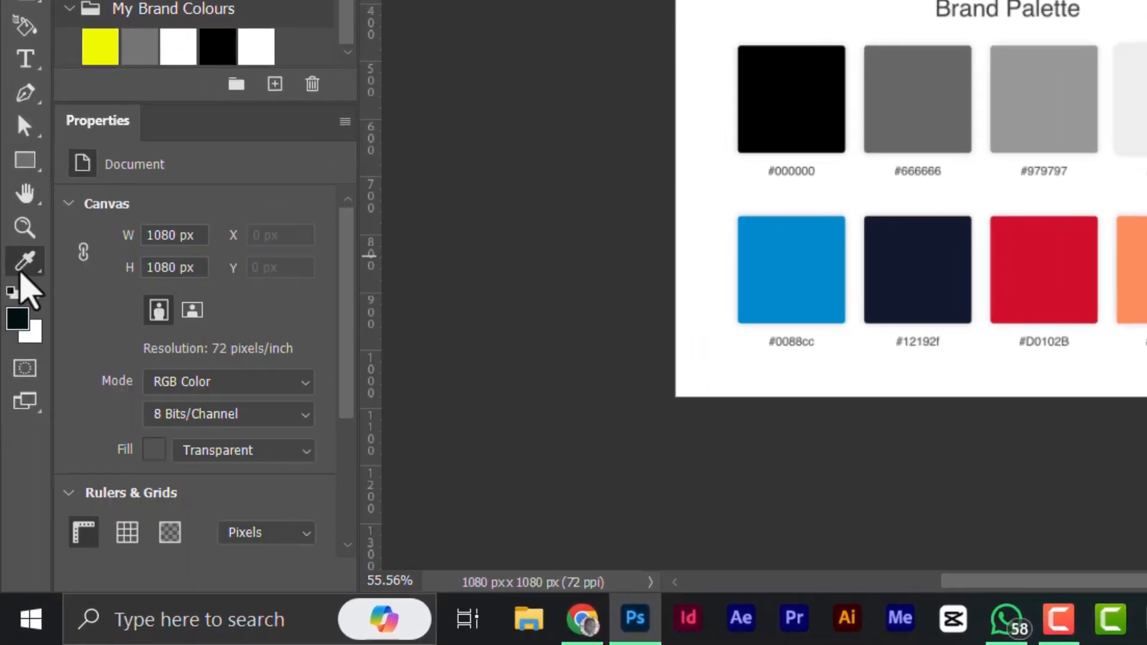
{"action": "right_click", "coordinate": [22, 273]}
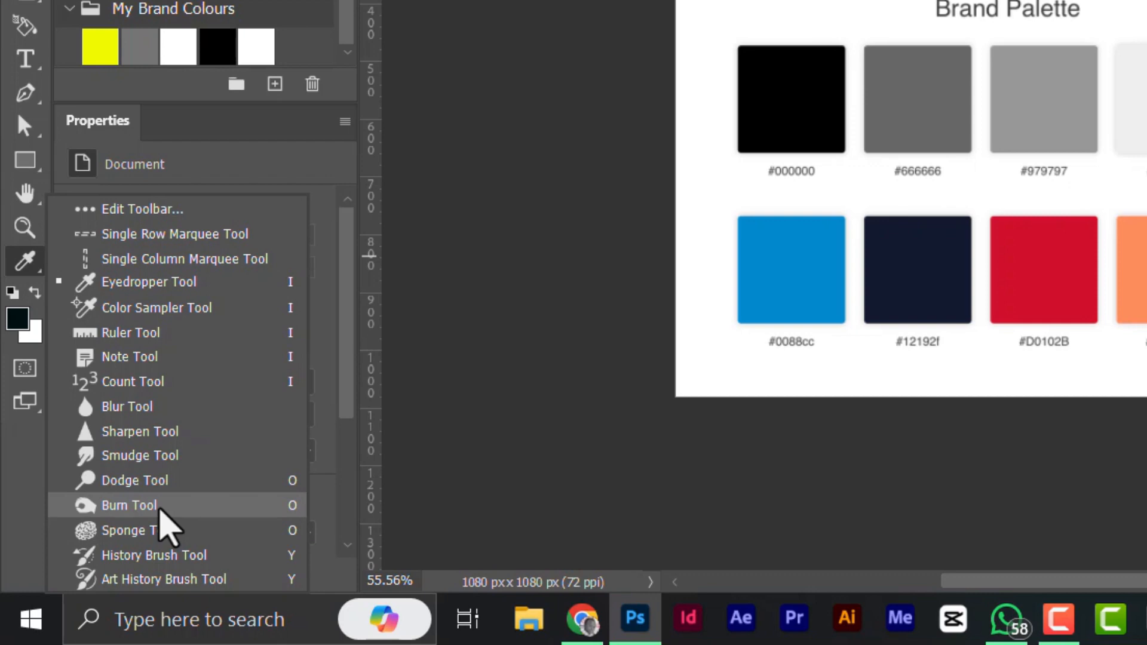
{"action": "scroll", "coordinate": [200, 387], "scroll_direction": "down", "scroll_amount": 3}
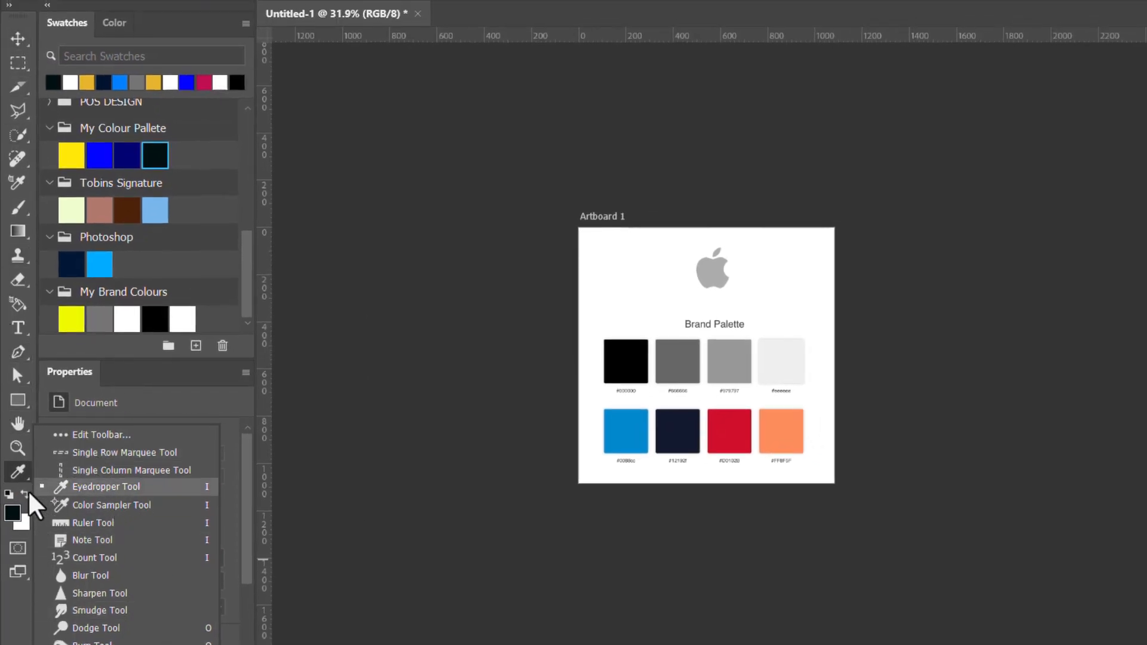
{"action": "left_click", "coordinate": [22, 473]}
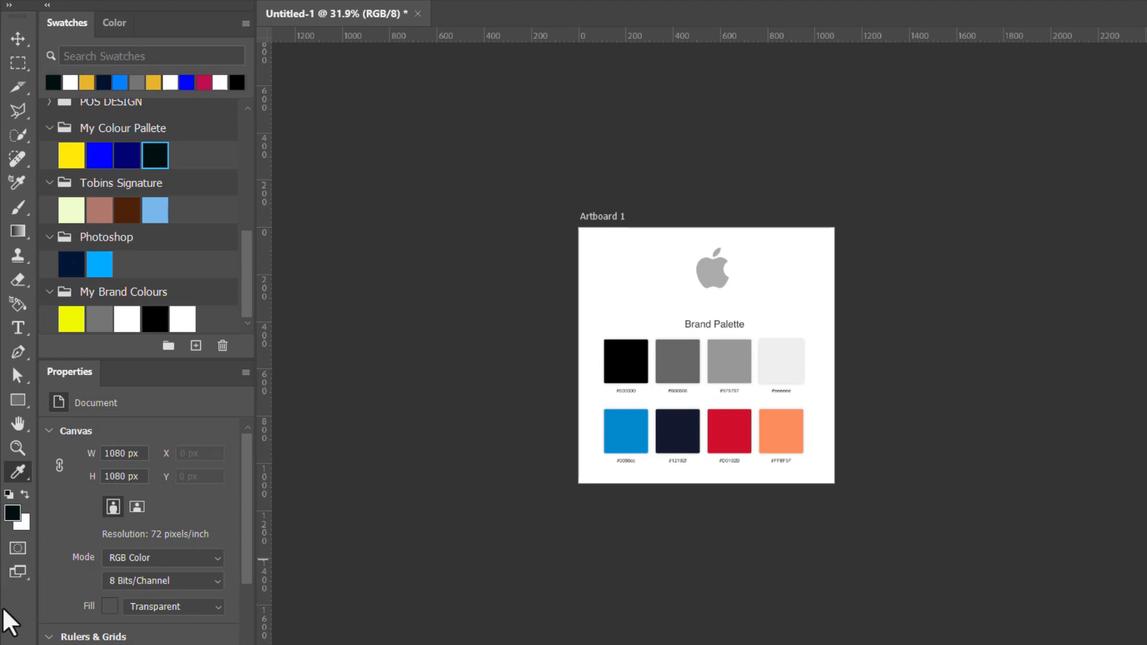
- Look through the shape tools group, switch to the Count tool and return to the Eyedropper tool
{"action": "right_click", "coordinate": [18, 401]}
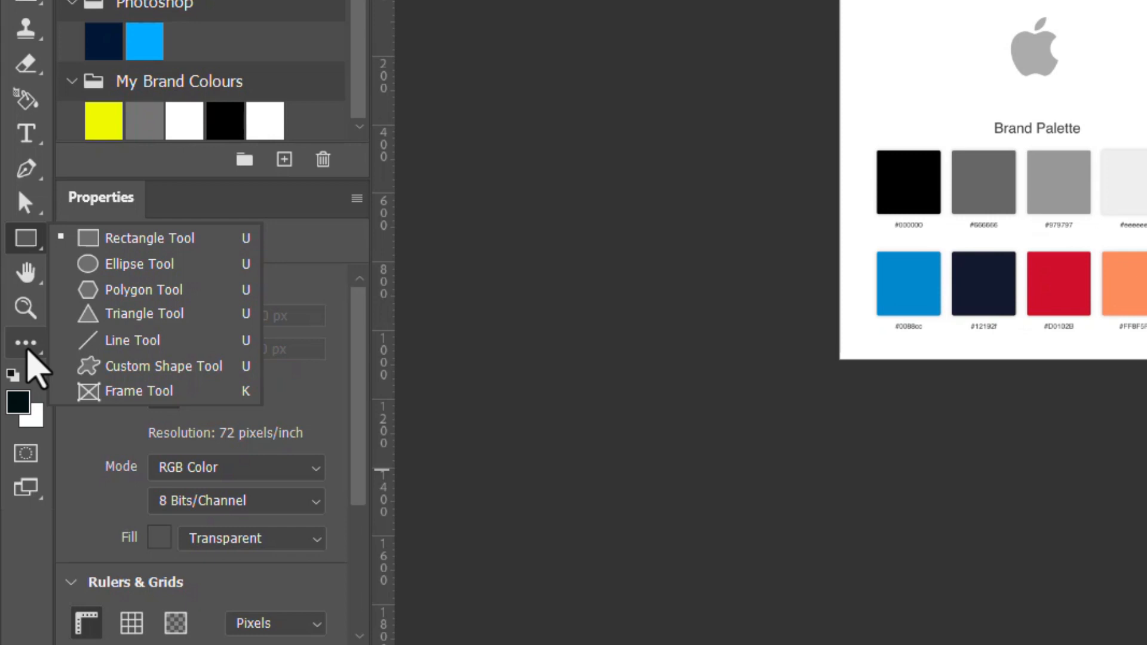
{"action": "left_click", "coordinate": [28, 353]}
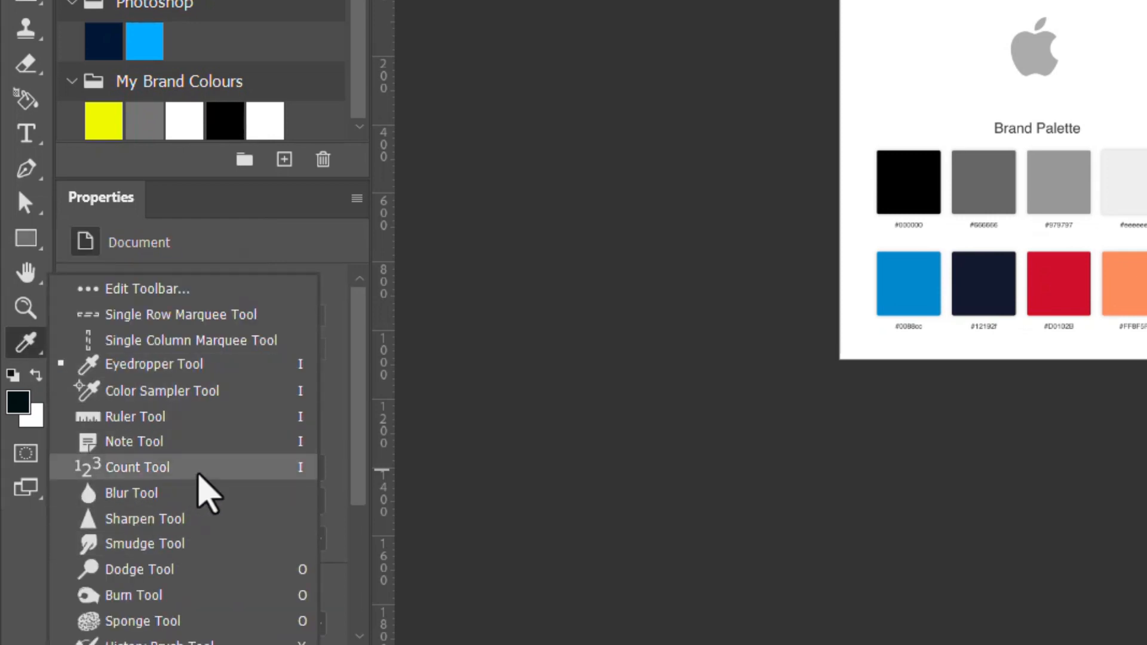
{"action": "left_click", "coordinate": [199, 468]}
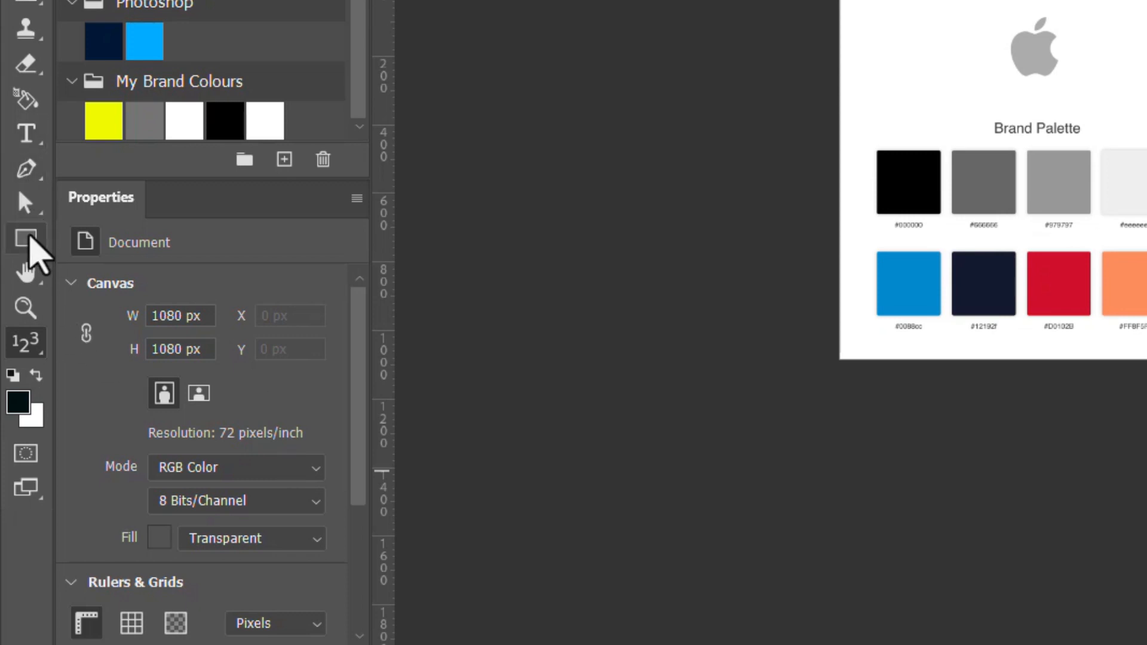
{"action": "left_click", "coordinate": [27, 239]}
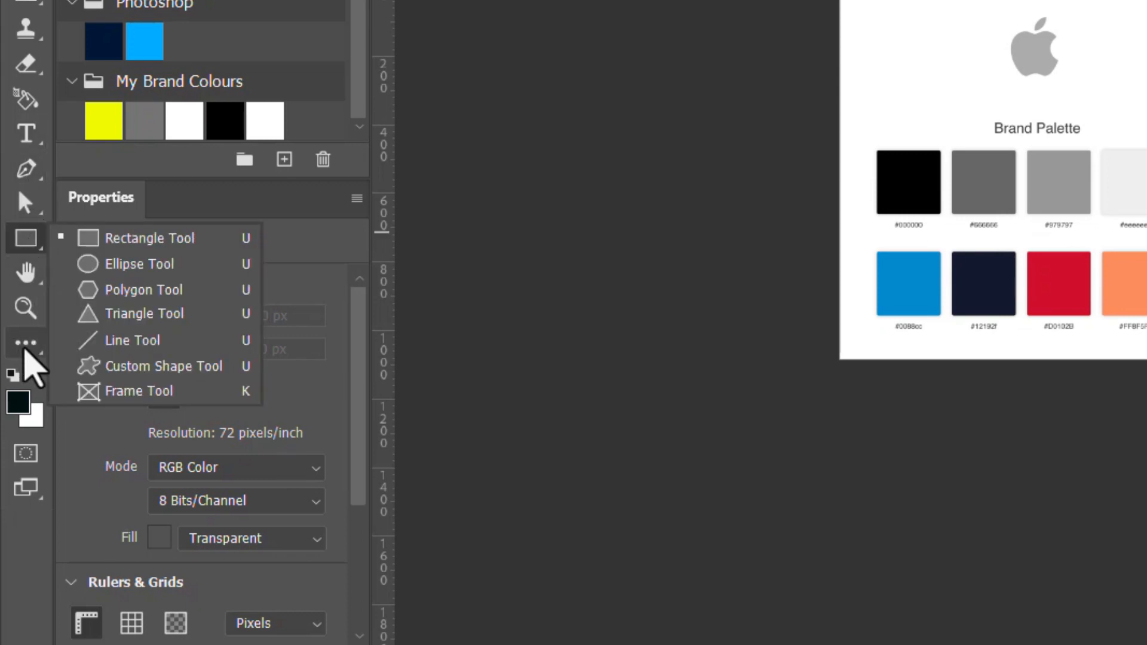
{"action": "left_click", "coordinate": [25, 345]}
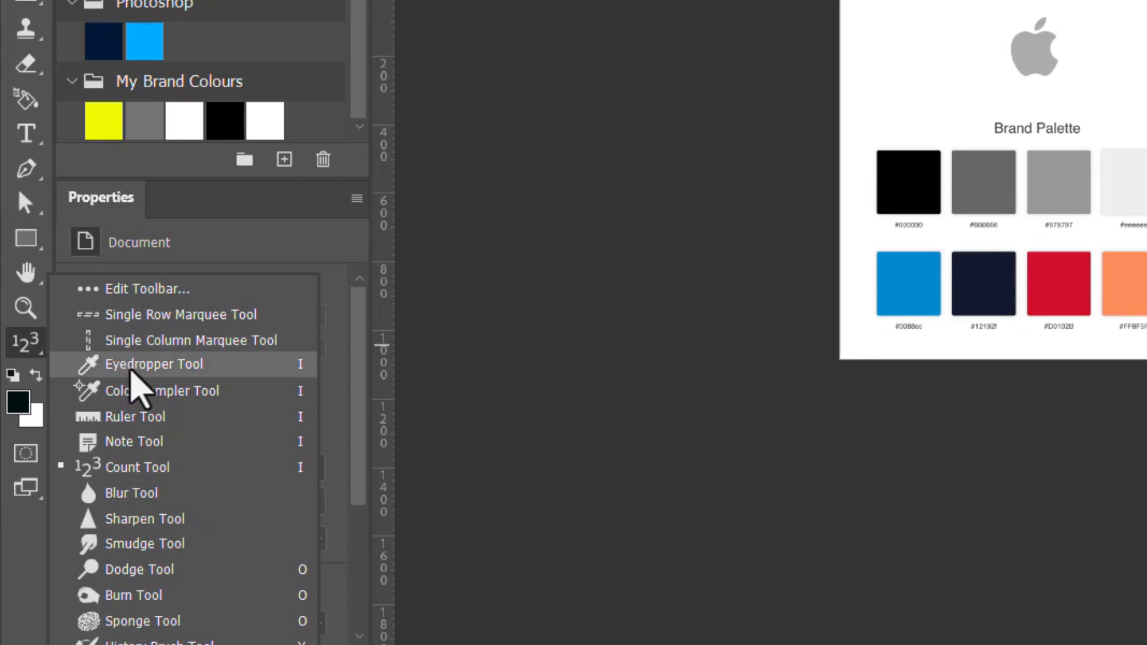
{"action": "left_click", "coordinate": [130, 366]}
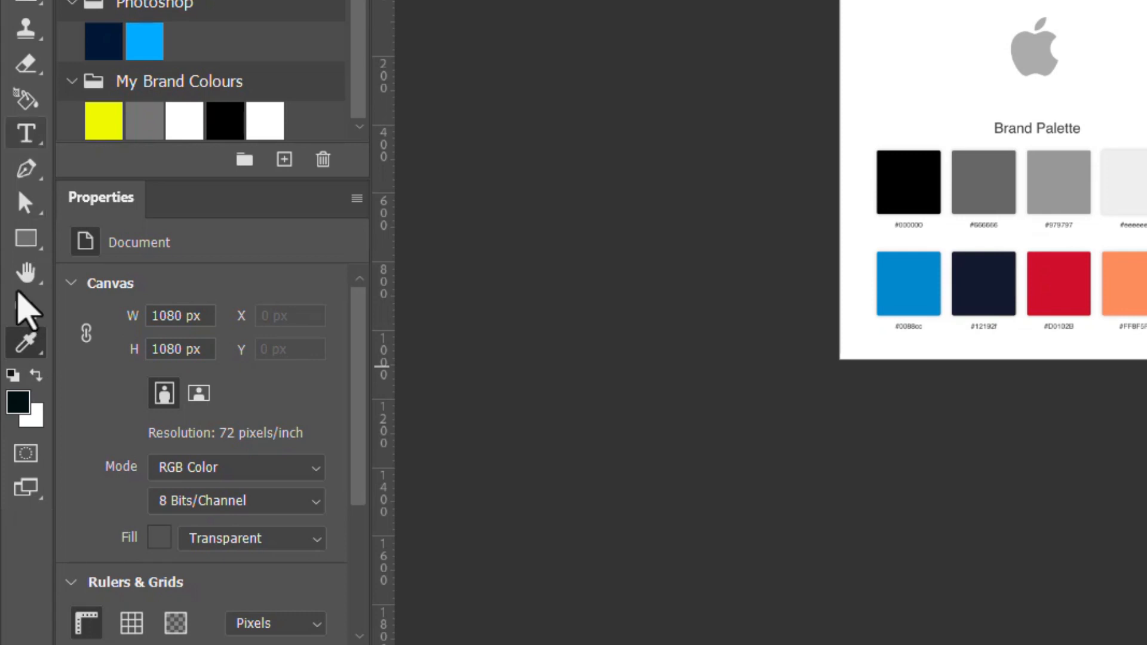
{"action": "right_click", "coordinate": [10, 241]}
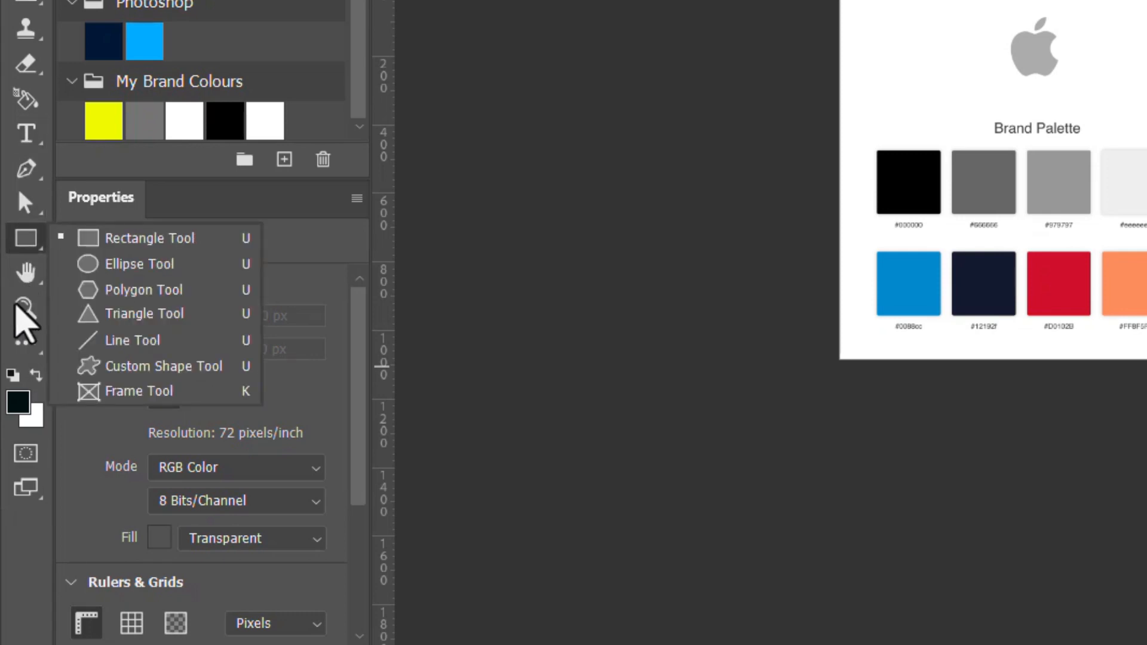
{"action": "left_click", "coordinate": [15, 343]}
{"action": "left_click", "coordinate": [15, 346]}
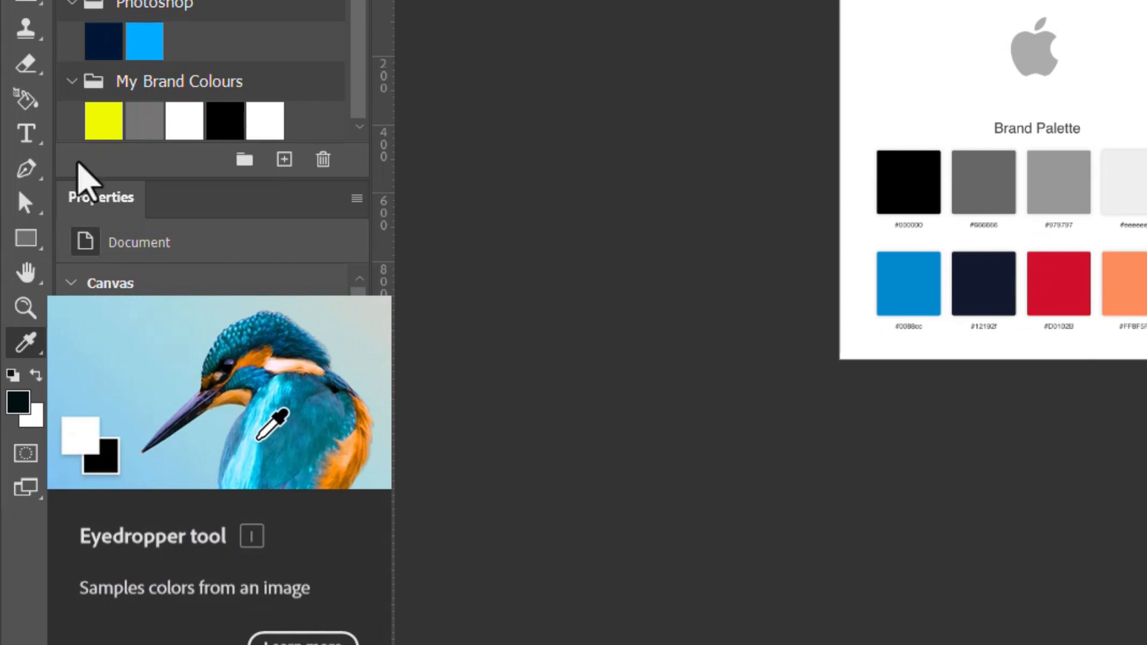
{"action": "key", "text": "v"}
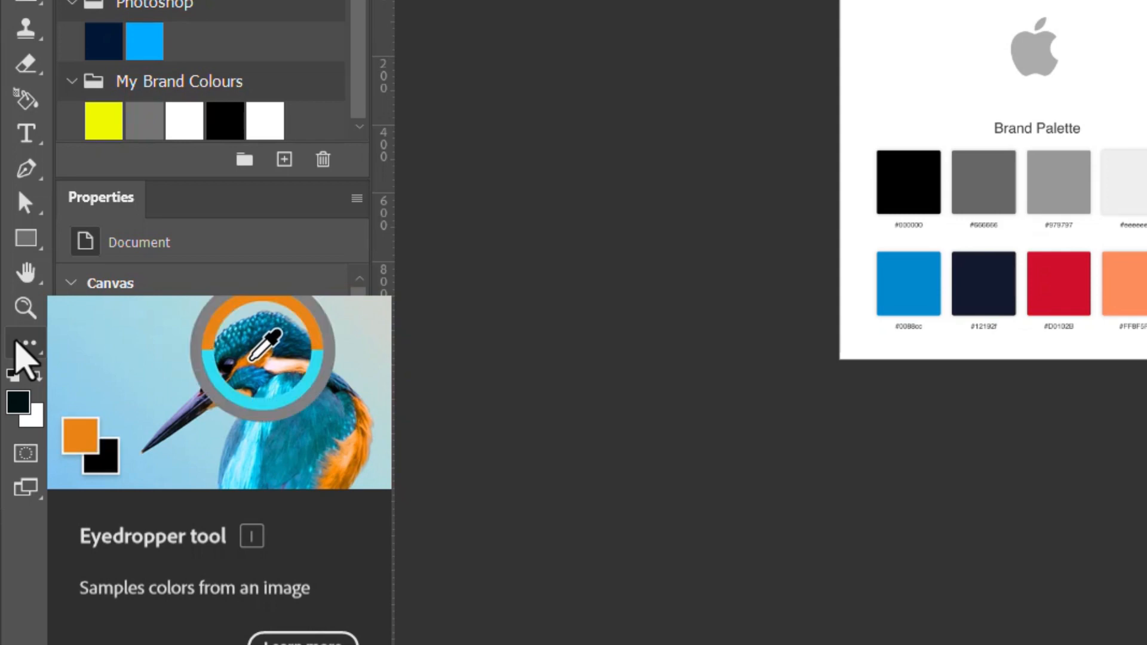
{"action": "left_click", "coordinate": [16, 343]}
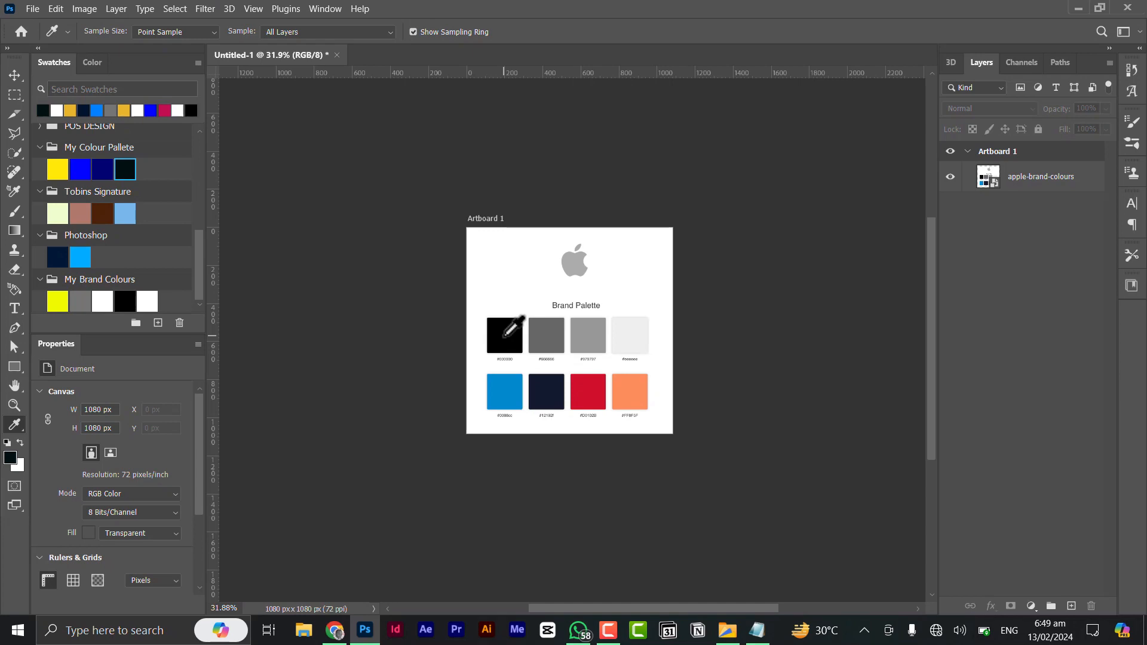
{"action": "left_click", "coordinate": [14, 76]}
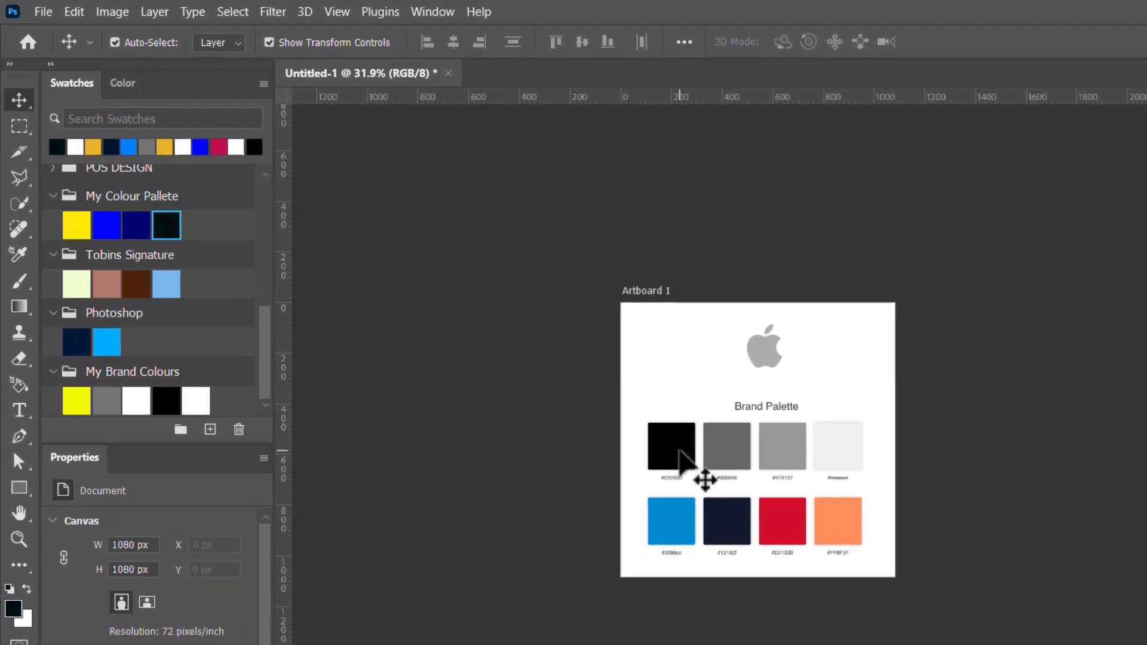
- Sample the four upper-row palette colours with the Eyedropper: #000000, #666666, #979797 and #eeeeee
{"action": "key", "text": "i"}
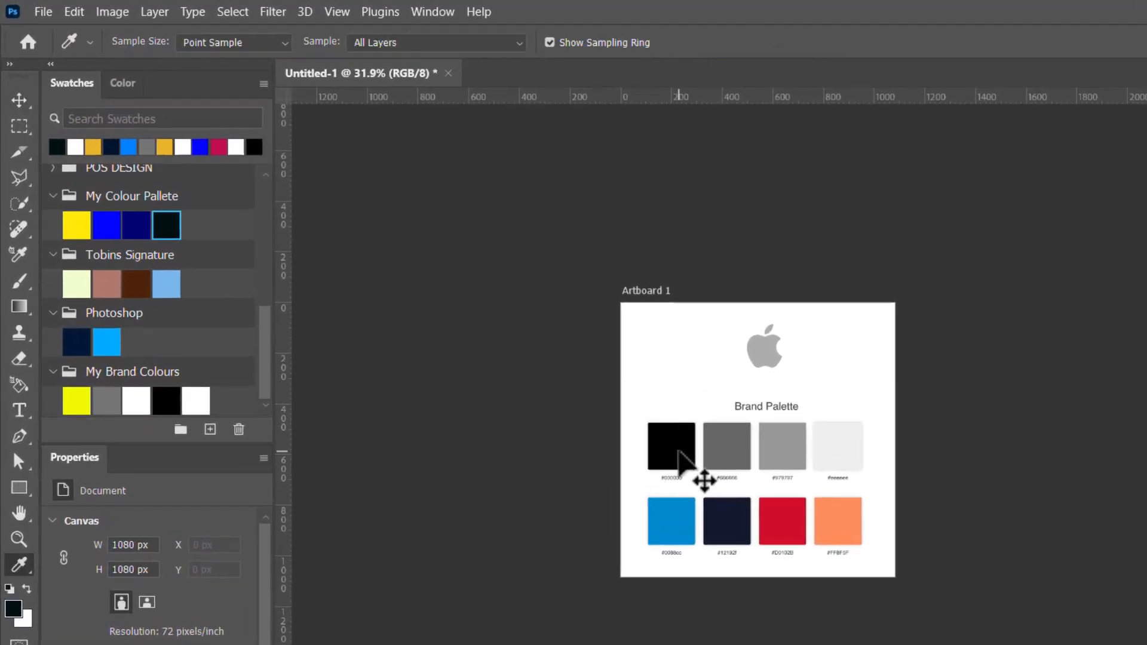
{"action": "left_click", "coordinate": [679, 449]}
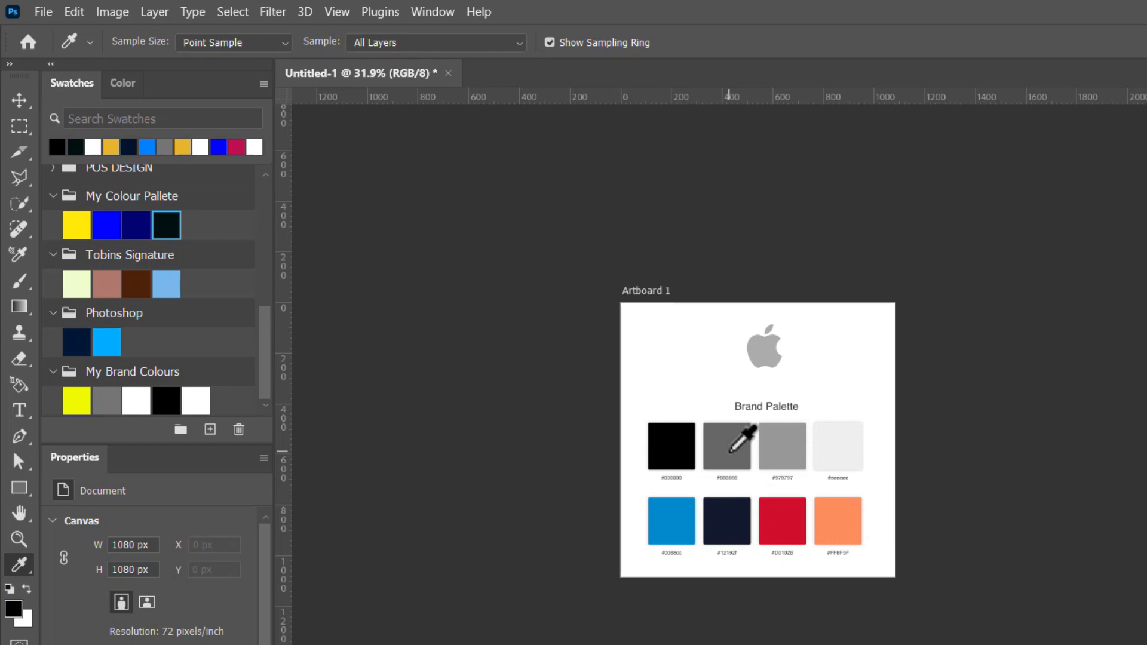
{"action": "left_click", "coordinate": [730, 451]}
{"action": "left_click", "coordinate": [793, 449]}
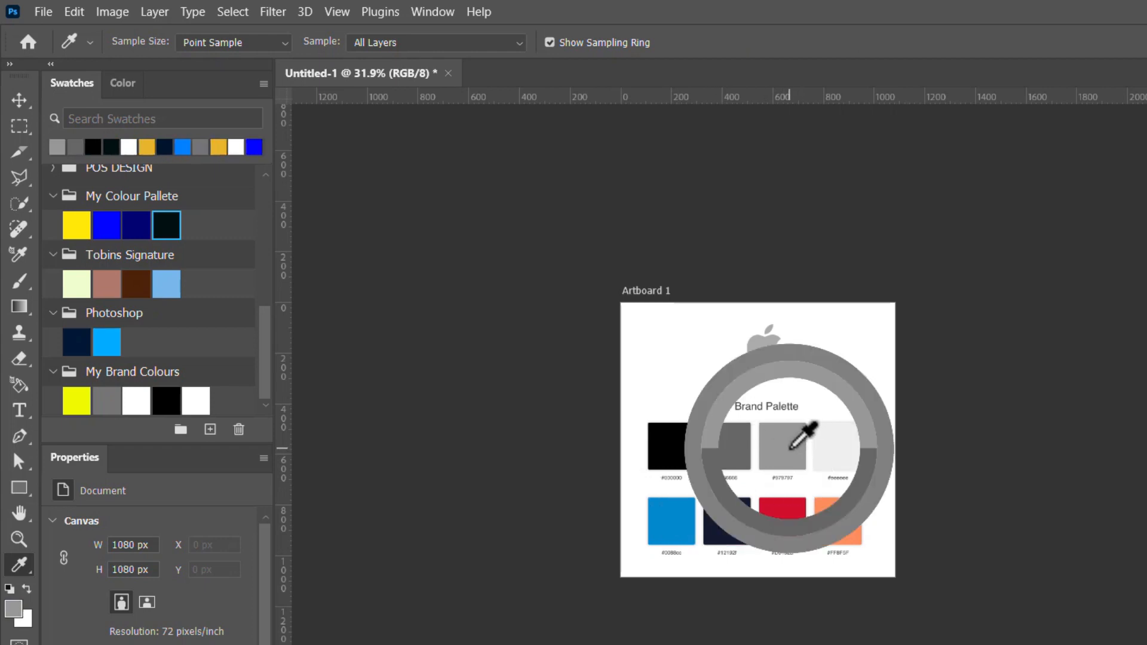
{"action": "left_click", "coordinate": [845, 446]}
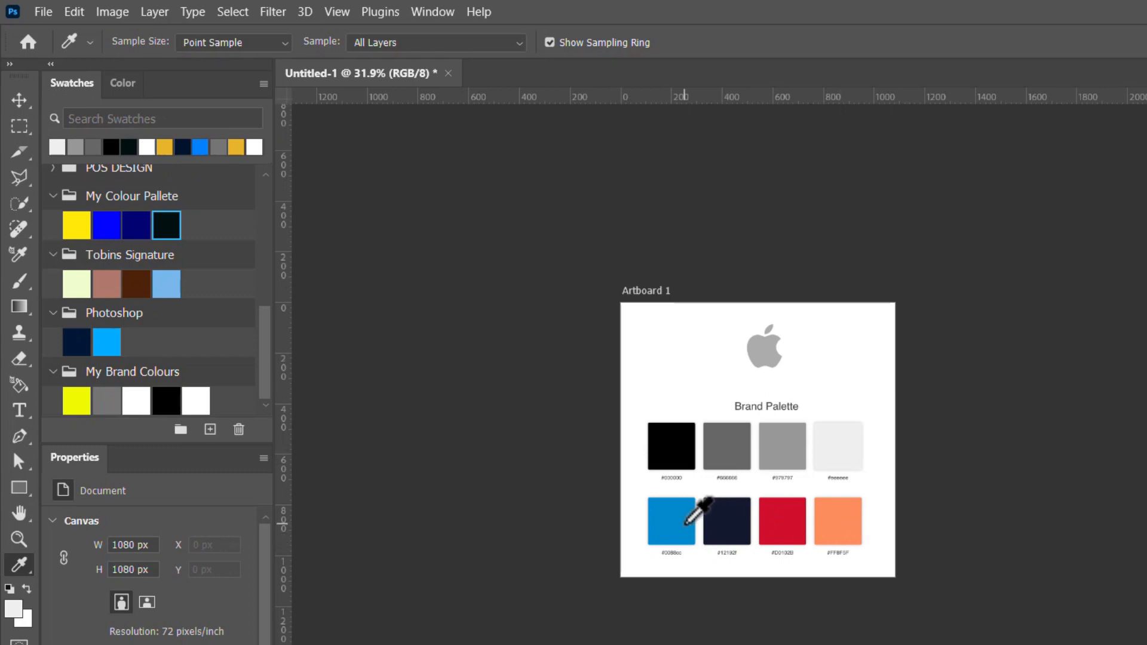
- Sample the four lower-row palette colours: #0088cc, #12192f, #D0102B and #FF8F5F, then return to the Move tool
{"action": "left_click", "coordinate": [685, 523]}
{"action": "left_click", "coordinate": [726, 521]}
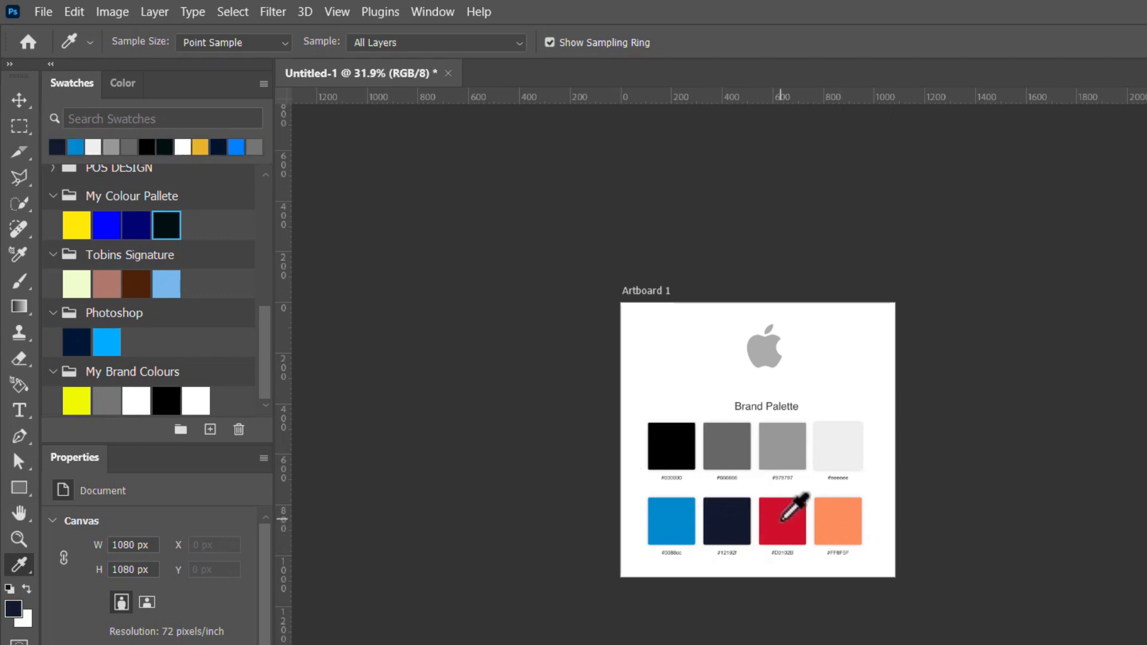
{"action": "left_click", "coordinate": [782, 519]}
{"action": "left_click", "coordinate": [837, 524]}
{"action": "key", "text": "v"}
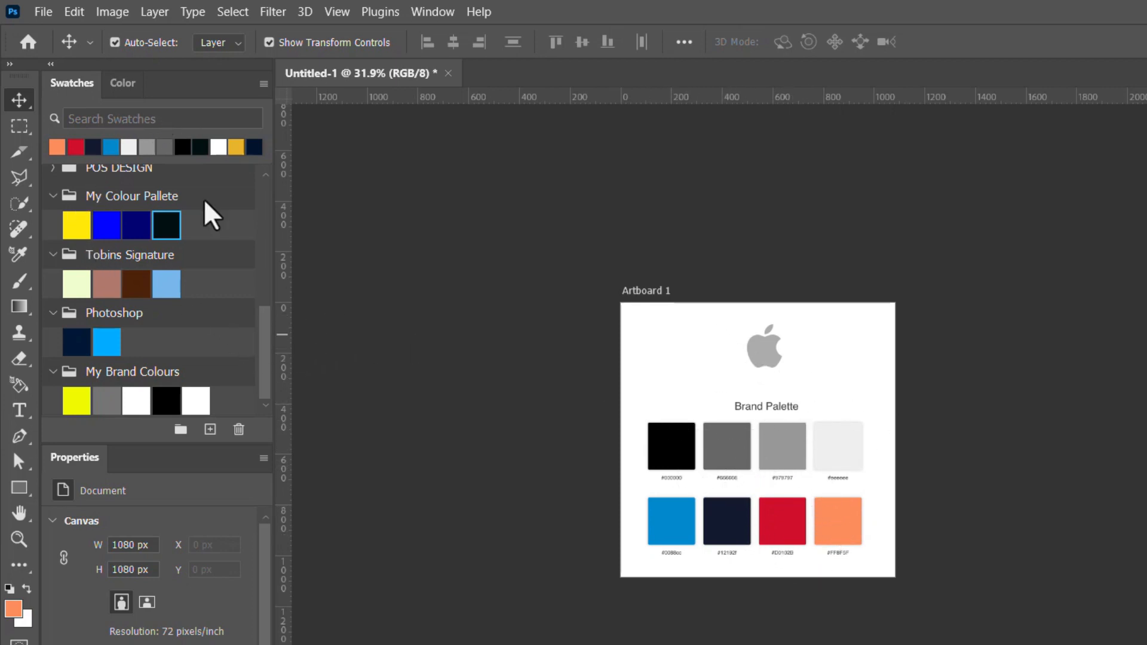
- Create a new swatch group named Apple Colour
{"action": "scroll", "coordinate": [218, 454], "scroll_direction": "down", "scroll_amount": 1}
{"action": "scroll", "coordinate": [218, 455], "scroll_direction": "down", "scroll_amount": 3}
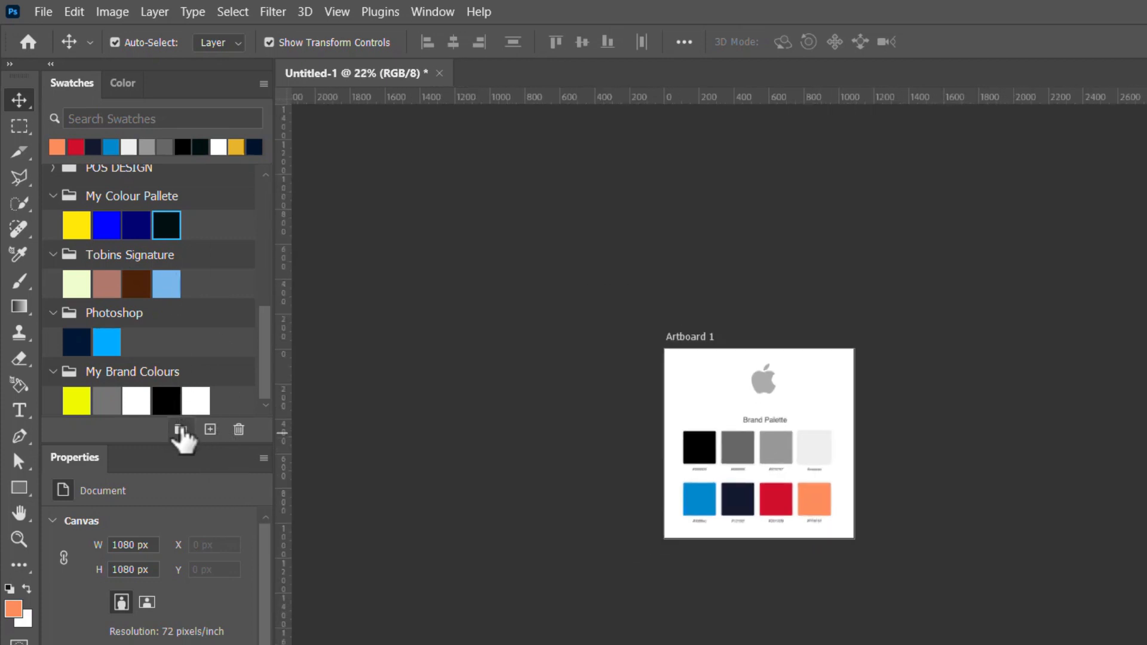
{"action": "left_click", "coordinate": [180, 430]}
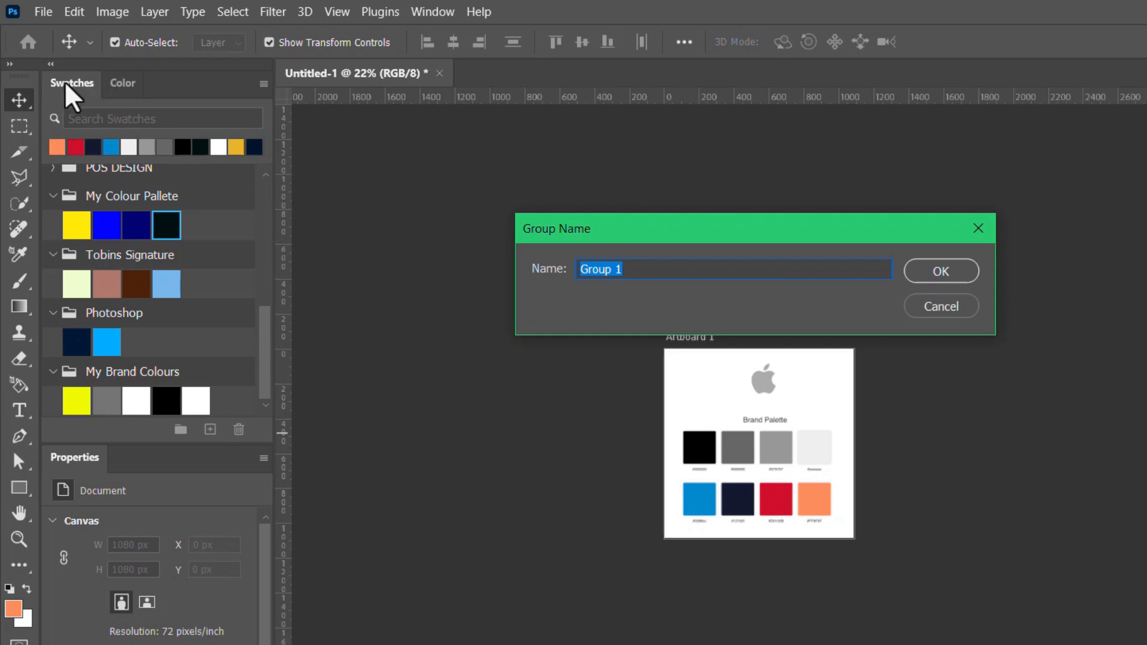
{"action": "left_click", "coordinate": [431, 12]}
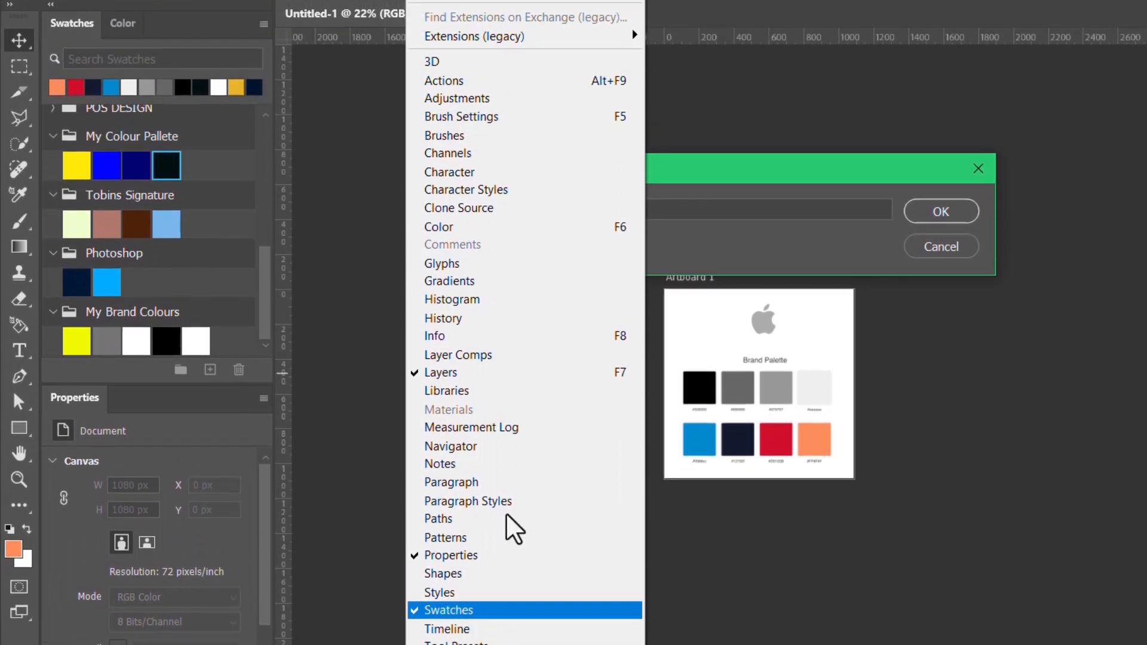
{"action": "key", "text": "Escape"}
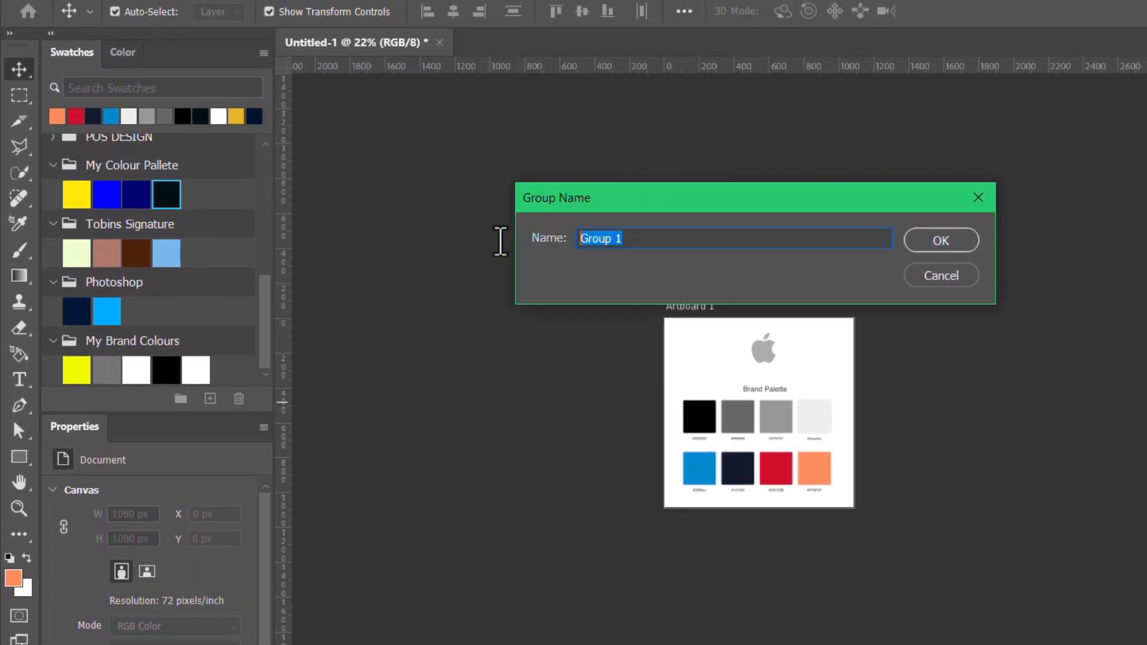
{"action": "type", "text": "Apple Colour"}
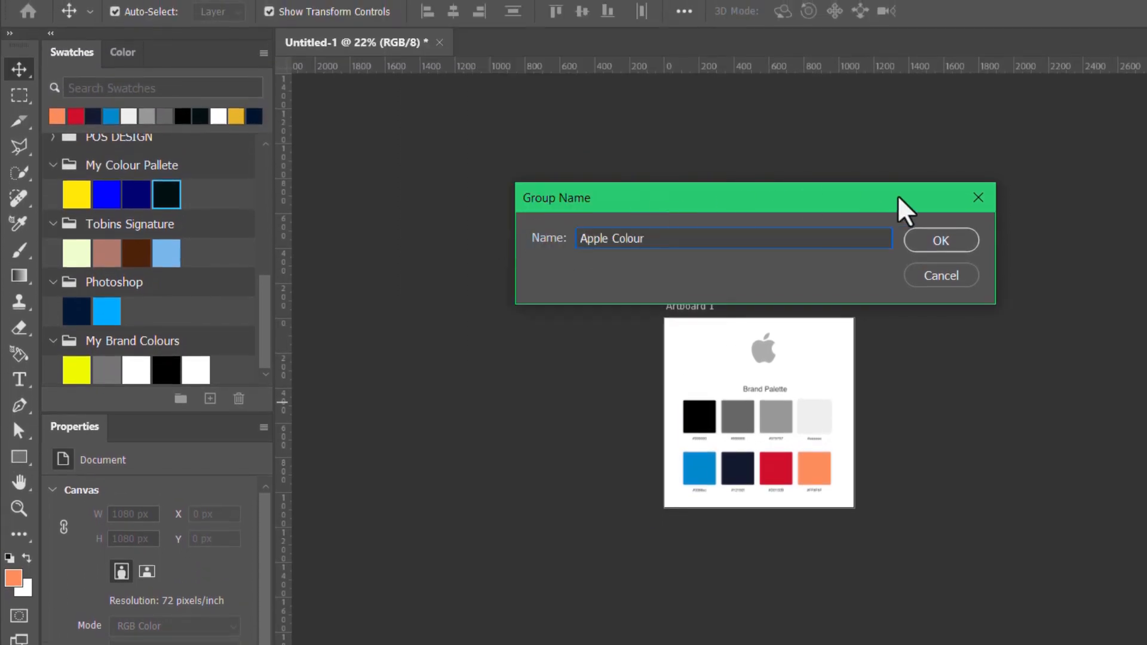
{"action": "left_click", "coordinate": [942, 242]}
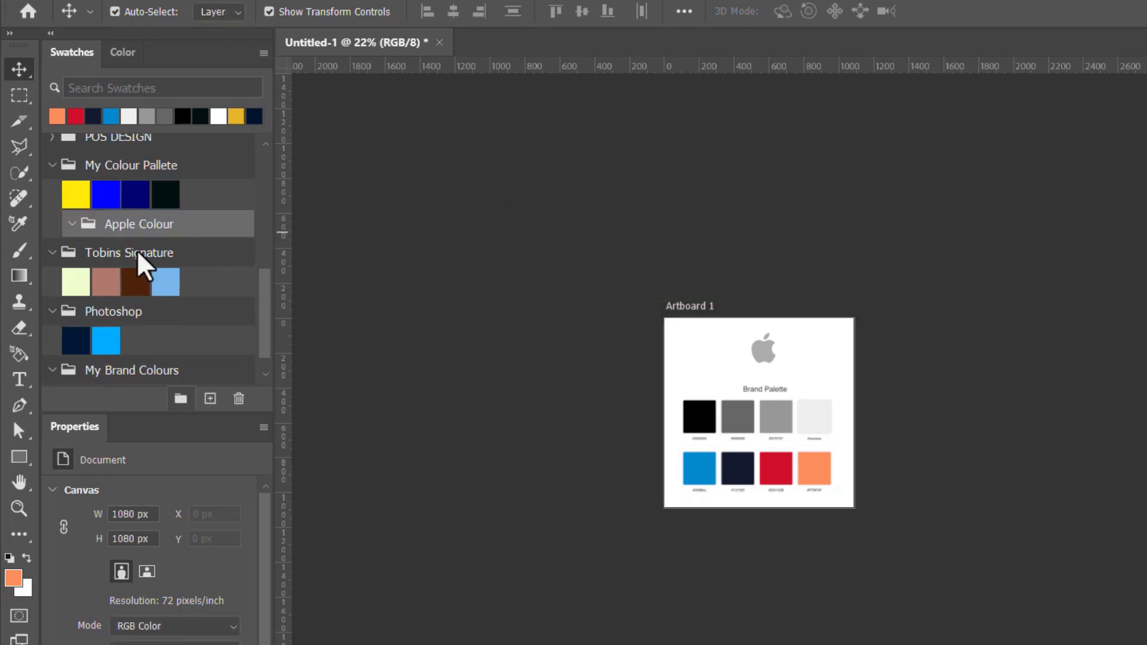
- Move the Apple Colour group out of My Colour Pallete so it sits as a separate group directly above it
{"action": "scroll", "coordinate": [147, 245], "scroll_direction": "down", "scroll_amount": 1}
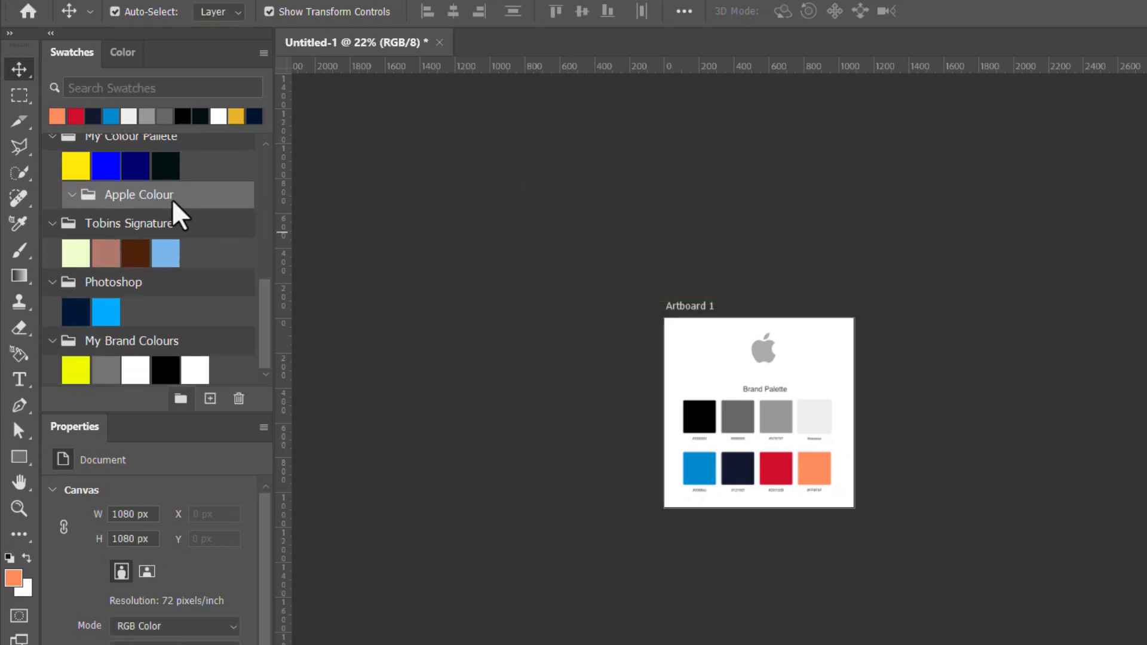
{"action": "scroll", "coordinate": [146, 215], "scroll_direction": "up", "scroll_amount": 2}
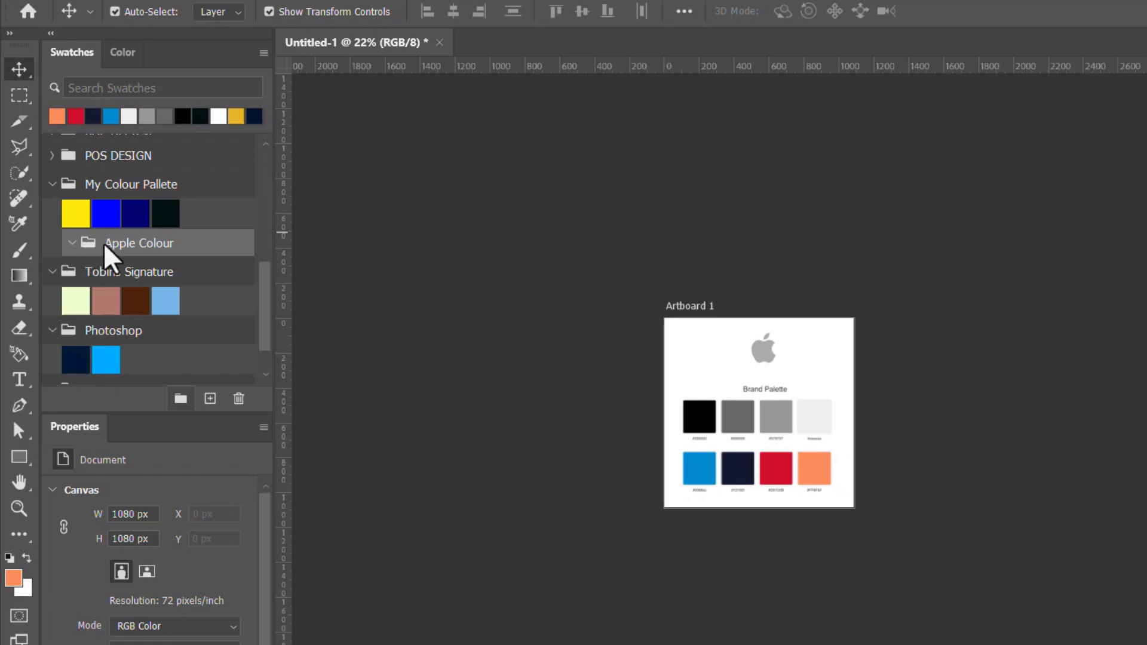
{"action": "left_click_drag", "start_coordinate": [115, 248], "coordinate": [106, 174]}
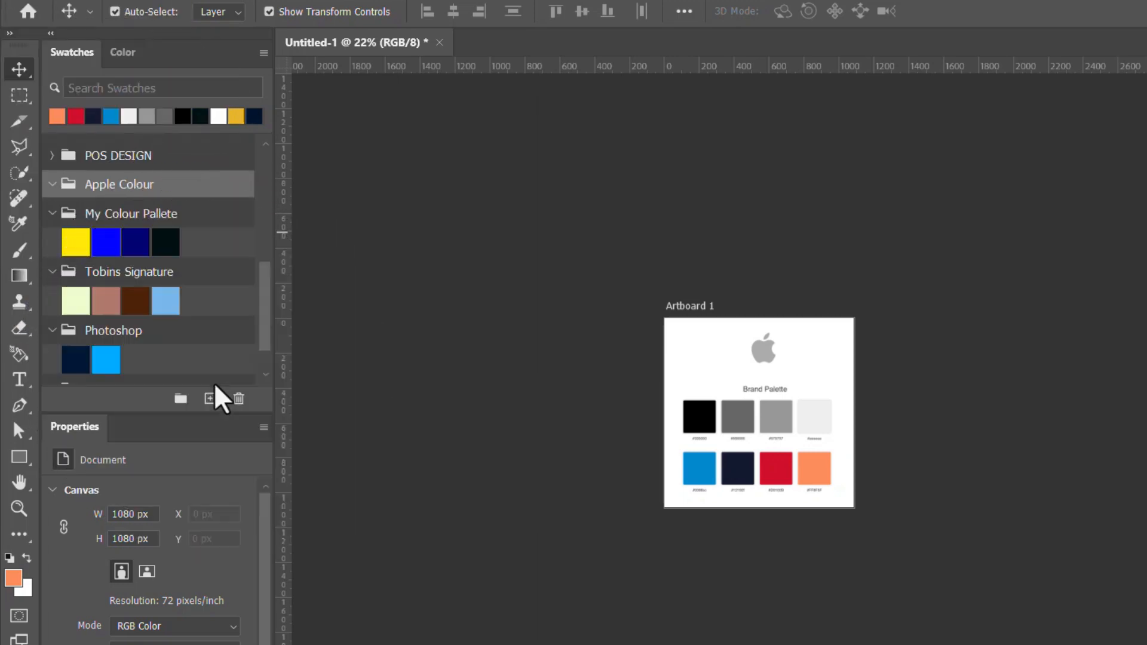
- Save the current orange foreground colour in the Apple Colour group as a swatch named orange
{"action": "left_click", "coordinate": [212, 398]}
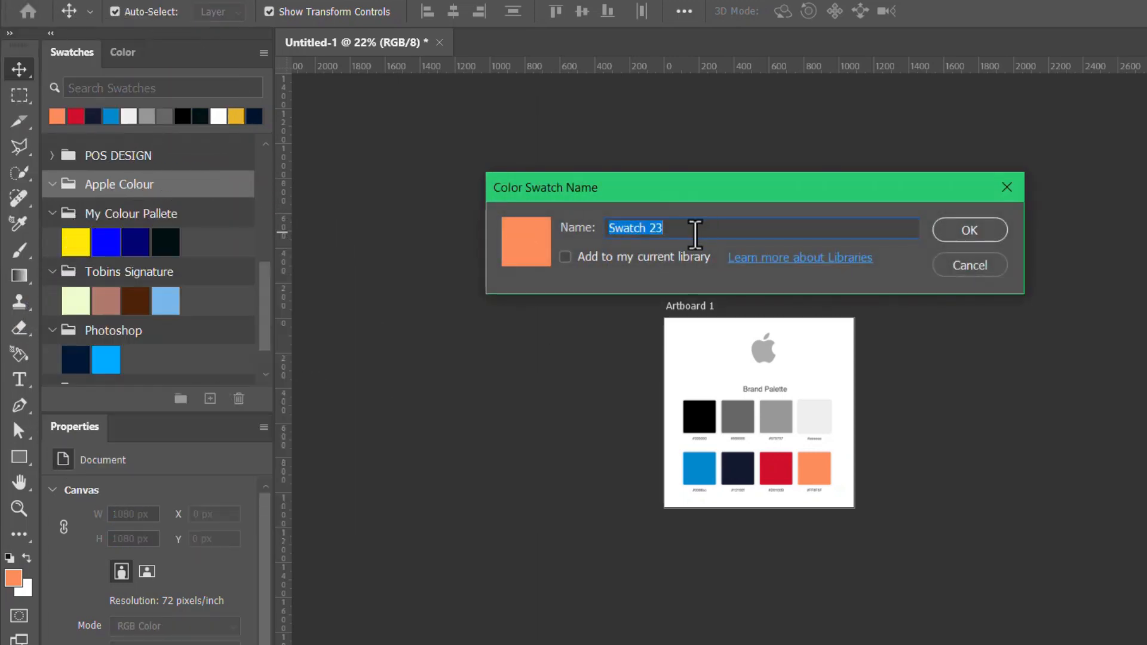
{"action": "type", "text": "orange"}
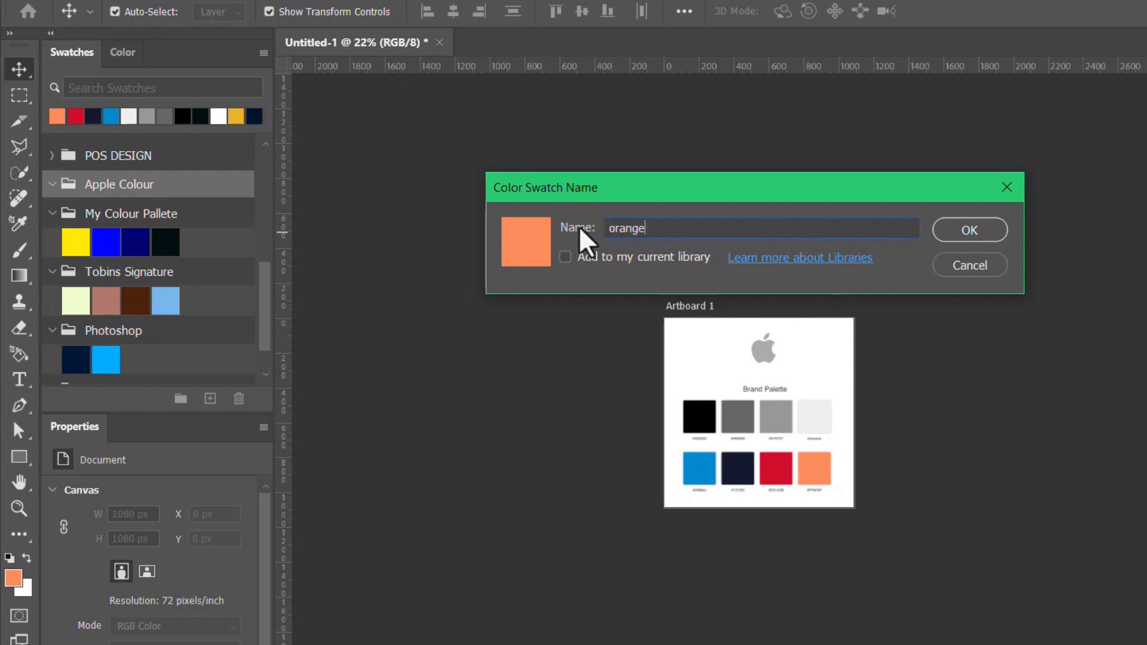
{"action": "left_click", "coordinate": [989, 236]}
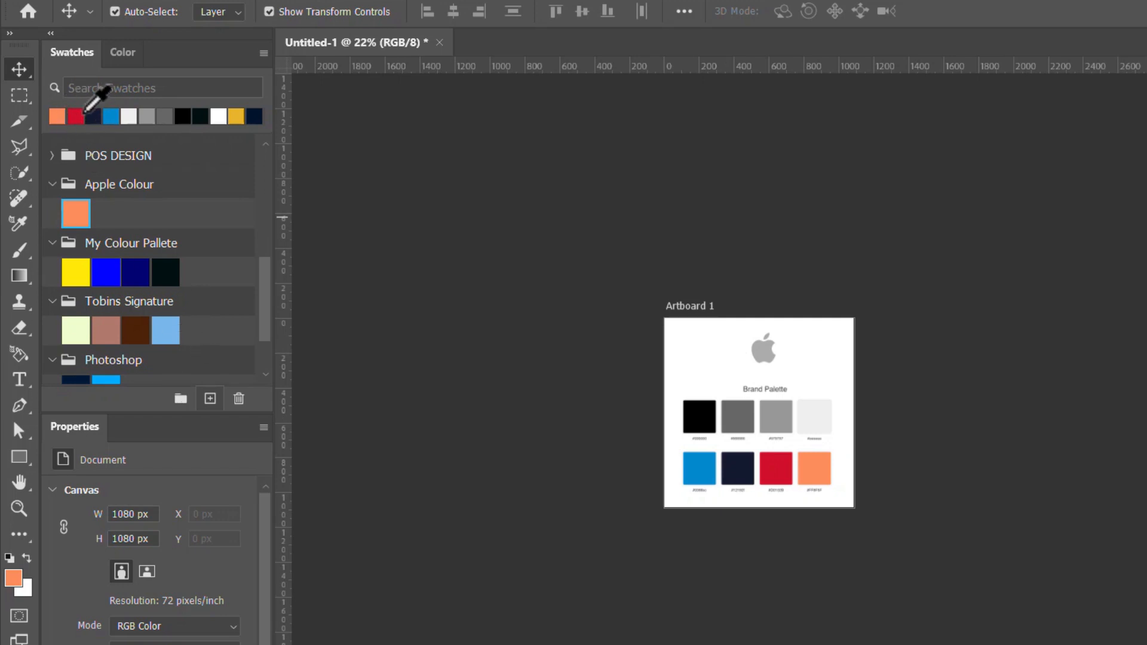
- Save the recent red and dark navy colours as swatches in the Apple Colour group, keeping the default names
{"action": "left_click_drag", "start_coordinate": [80, 113], "coordinate": [103, 216]}
{"action": "left_click", "coordinate": [73, 114]}
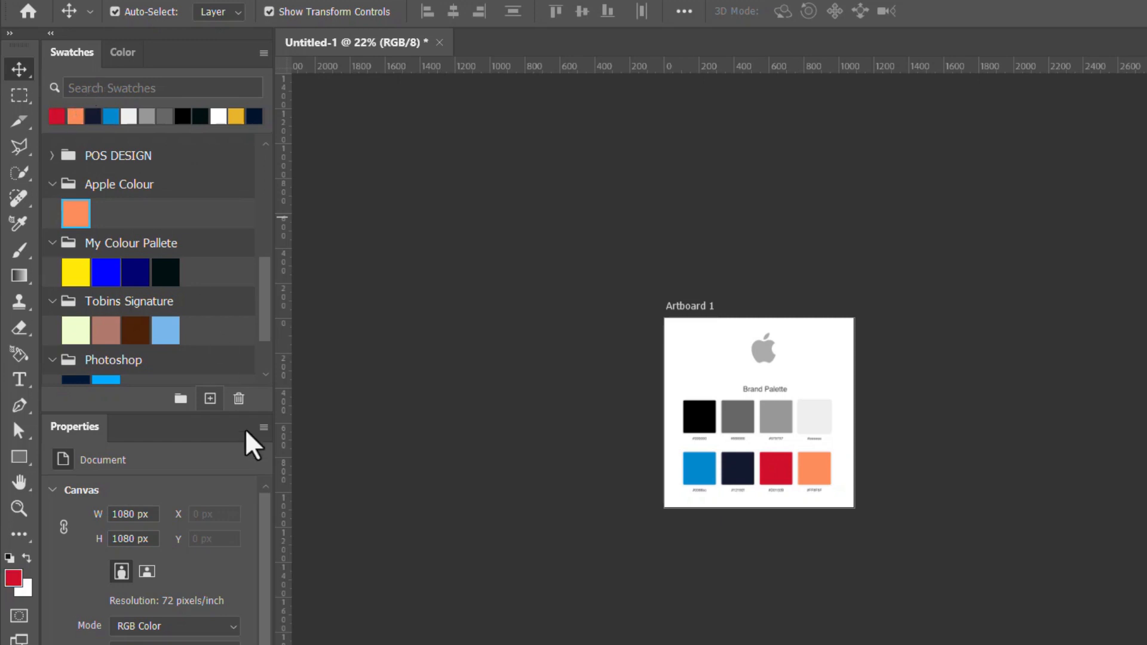
{"action": "left_click", "coordinate": [209, 399]}
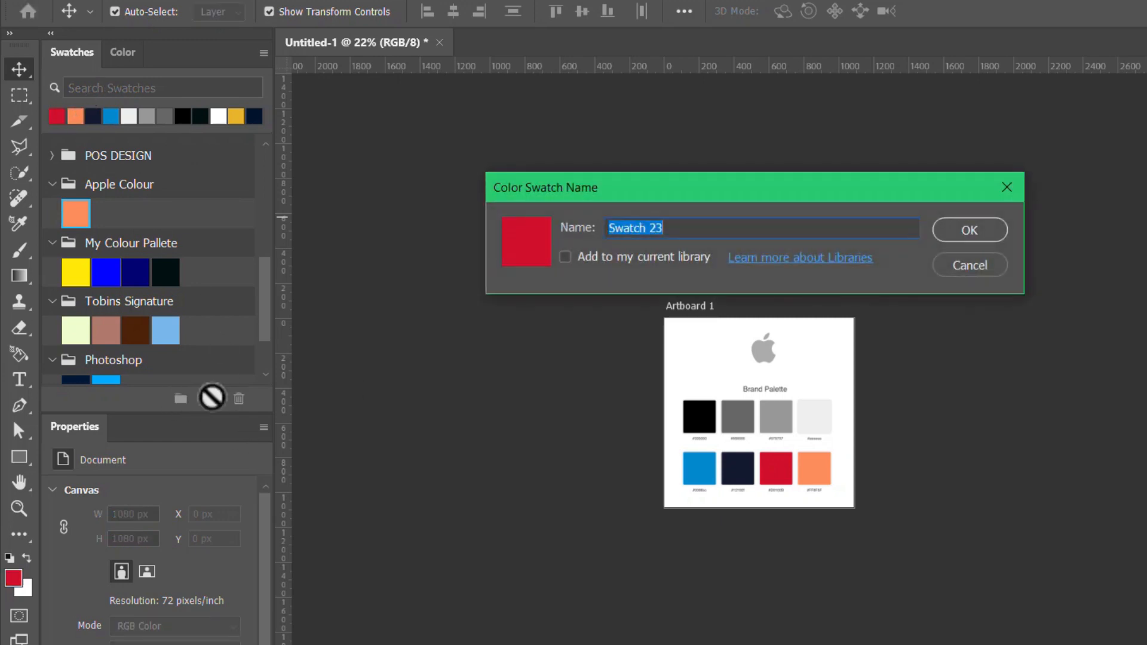
{"action": "left_click", "coordinate": [956, 234]}
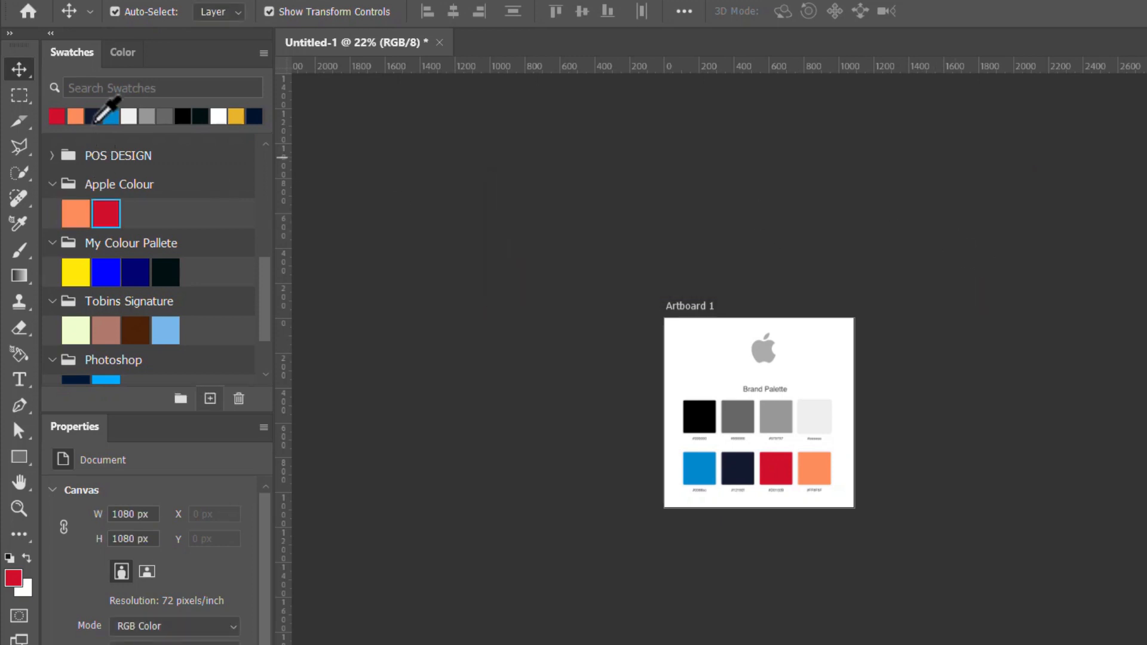
{"action": "left_click", "coordinate": [93, 115]}
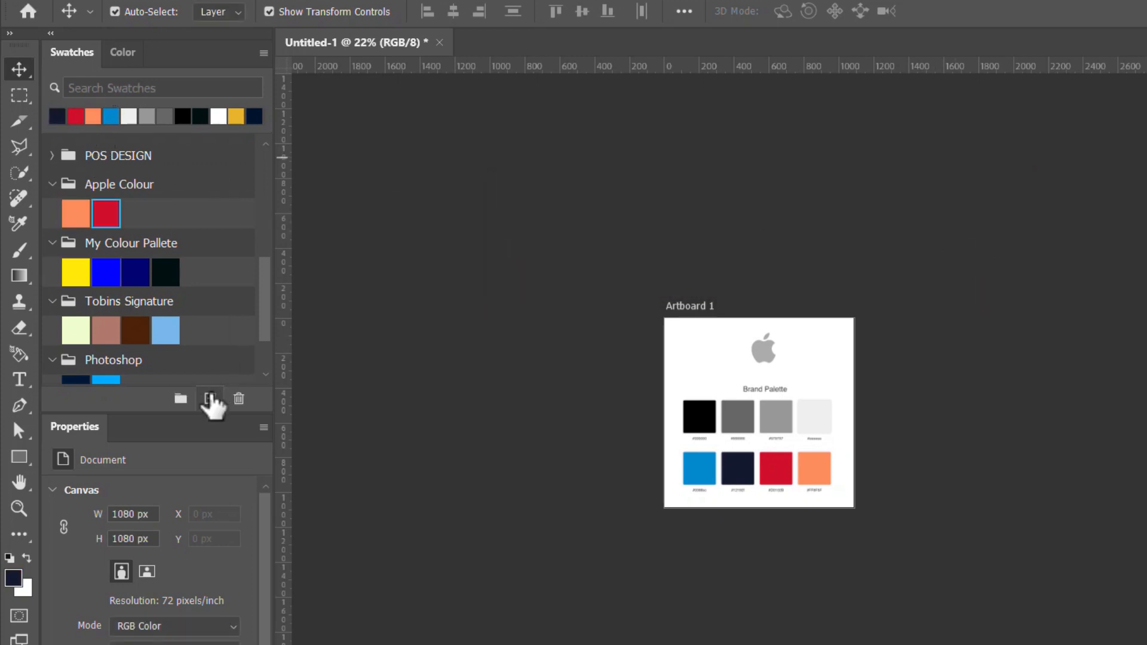
{"action": "left_click", "coordinate": [209, 399]}
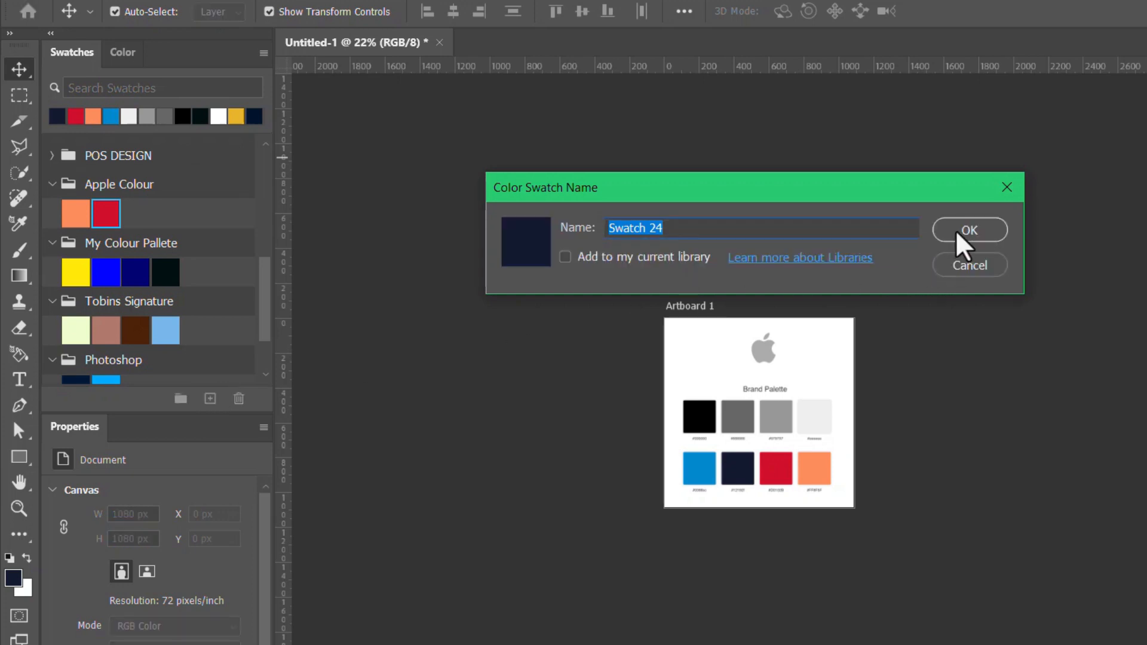
{"action": "left_click", "coordinate": [959, 239]}
- Add the recent blue and light grey colours to the Apple Colour group as swatches with default names
{"action": "left_click", "coordinate": [110, 118]}
{"action": "left_click", "coordinate": [209, 399]}
{"action": "left_click", "coordinate": [959, 235]}
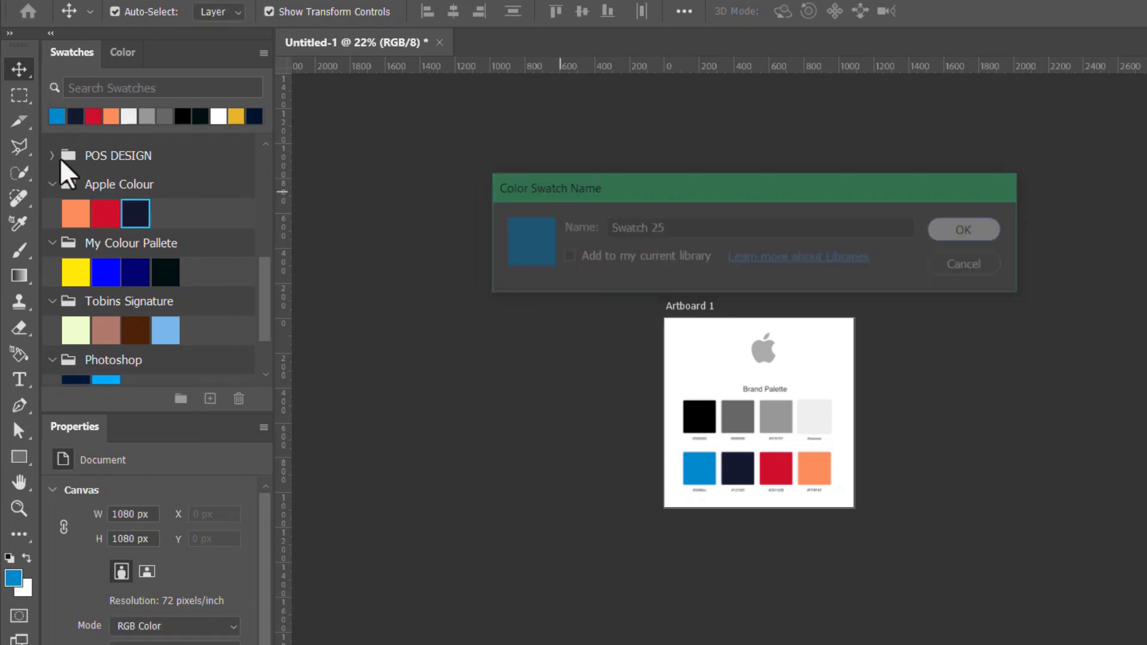
{"action": "left_click", "coordinate": [128, 117]}
{"action": "left_click", "coordinate": [209, 398]}
{"action": "left_click", "coordinate": [948, 232]}
- Add the recent mid-grey and black colours to the Apple Colour group as swatches with default names
{"action": "left_click", "coordinate": [146, 116]}
{"action": "left_click", "coordinate": [209, 399]}
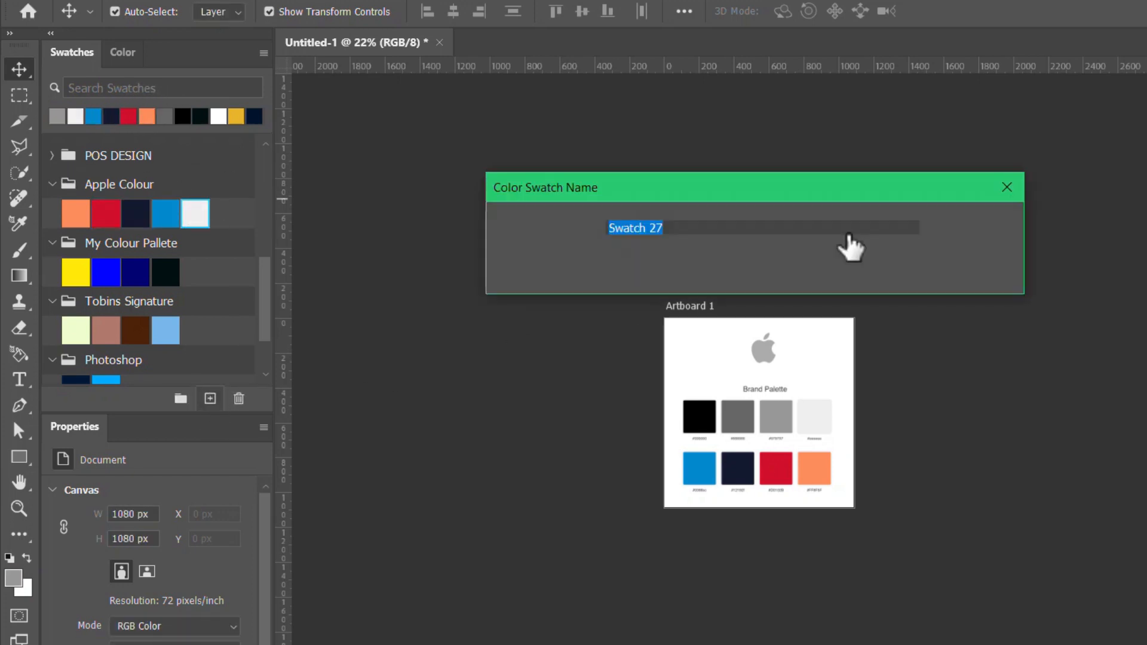
{"action": "left_click", "coordinate": [948, 233]}
{"action": "left_click", "coordinate": [183, 116]}
{"action": "left_click", "coordinate": [210, 399]}
{"action": "left_click", "coordinate": [959, 235]}
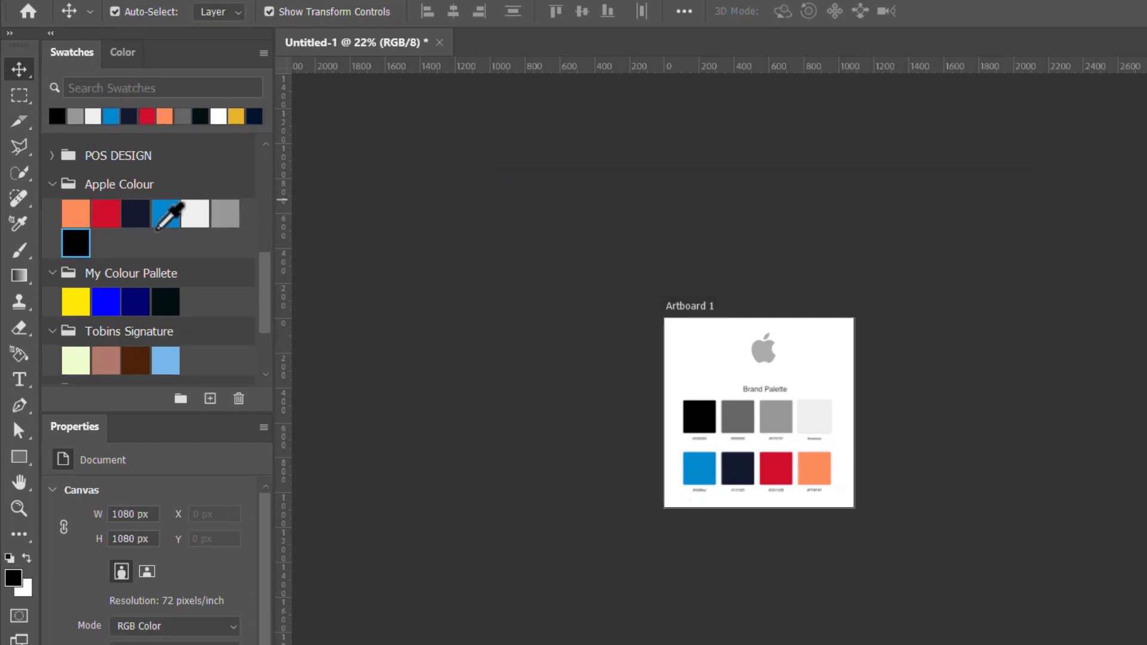
{"action": "scroll", "coordinate": [90, 281], "scroll_direction": "up", "scroll_amount": 1}
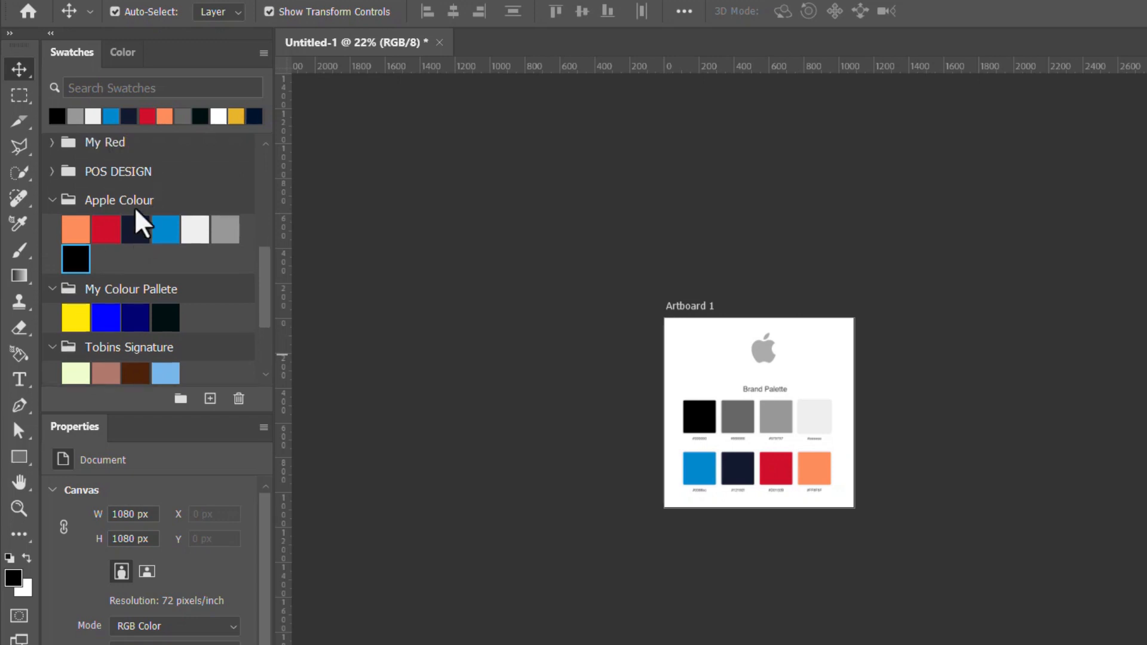
{"action": "scroll", "coordinate": [138, 210], "scroll_direction": "down", "scroll_amount": 1}
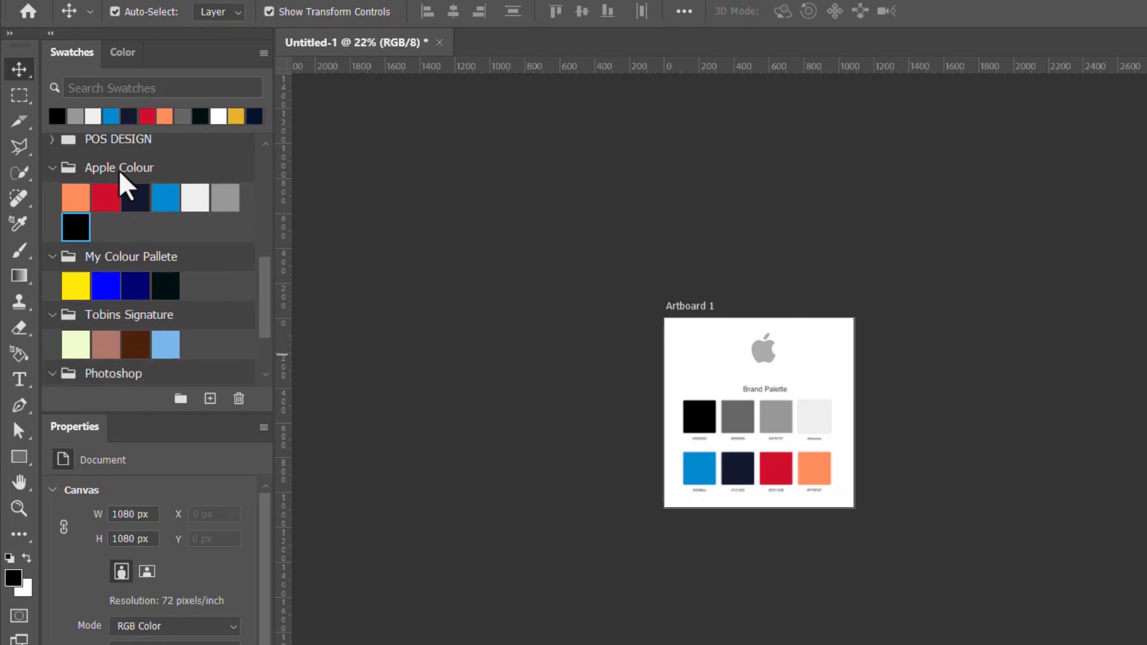
- Move the apple-brand-colours image up to the artboard's upper edge and back down towards the centre
{"action": "left_click_drag", "start_coordinate": [780, 487], "coordinate": [772, 439]}
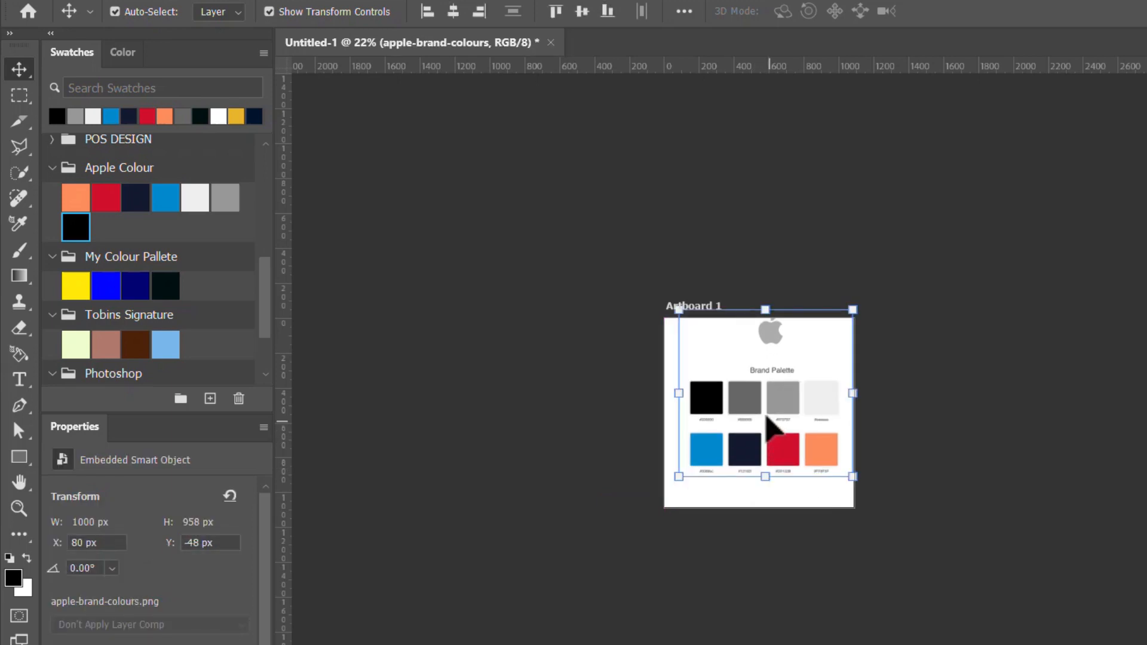
{"action": "scroll", "coordinate": [766, 417], "scroll_direction": "up", "scroll_amount": 5}
{"action": "mouse_move", "coordinate": [789, 393]}
{"action": "left_mouse_down"}
{"action": "mouse_move", "coordinate": [773, 408]}
{"action": "mouse_move", "coordinate": [786, 411]}
{"action": "left_mouse_up"}
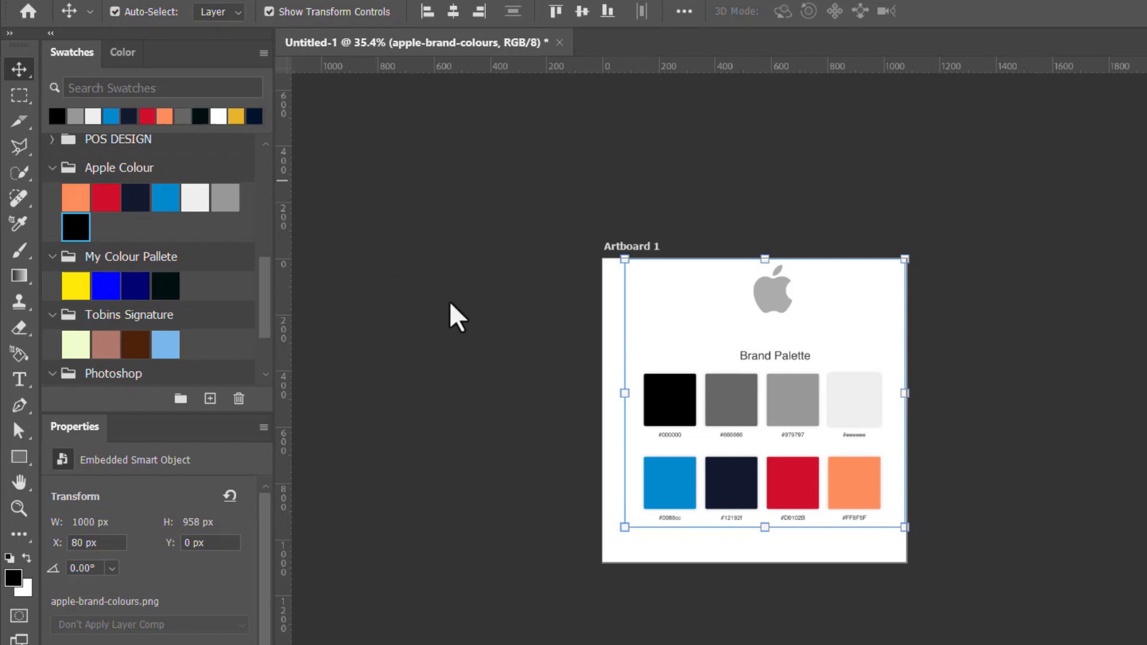
{"action": "left_click_drag", "start_coordinate": [793, 408], "coordinate": [777, 428]}
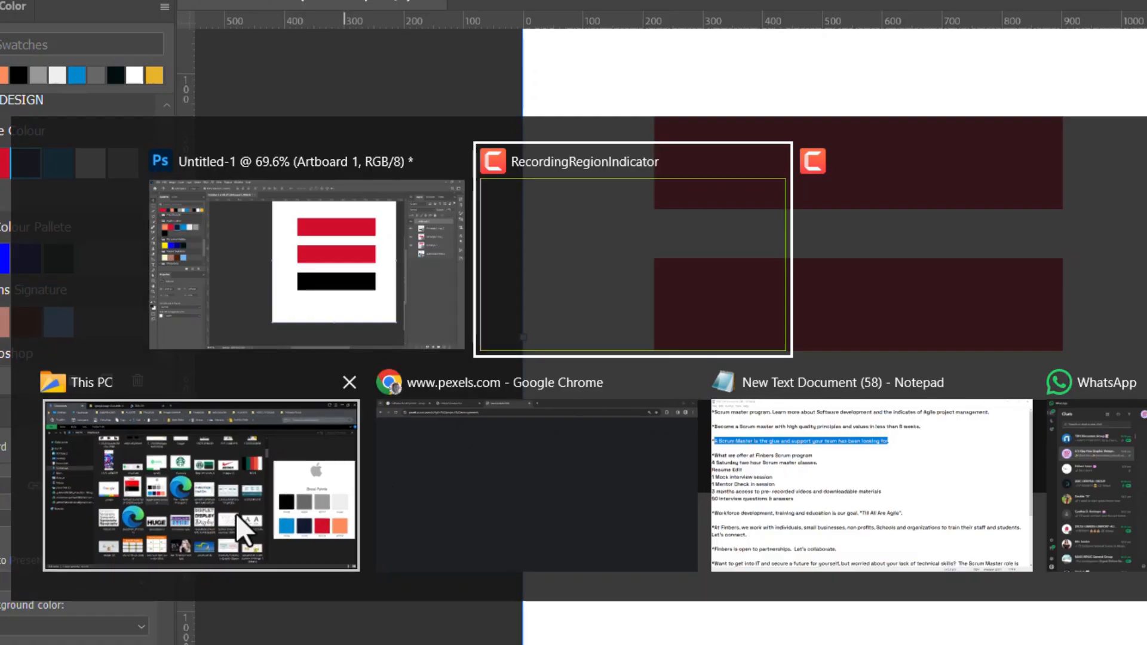
- Switch to the Downloads folder in the file manager and place the google image on the Photoshop artboard over the rectangles
{"action": "left_click", "coordinate": [237, 516]}
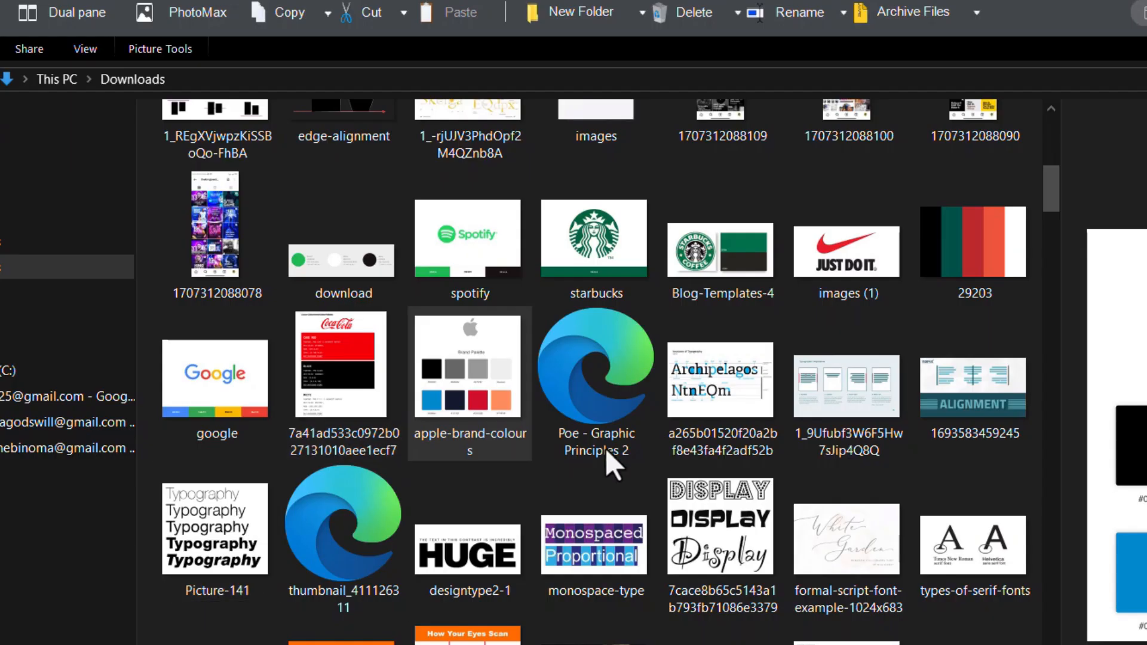
{"action": "left_click", "coordinate": [361, 394]}
{"action": "left_click", "coordinate": [252, 394]}
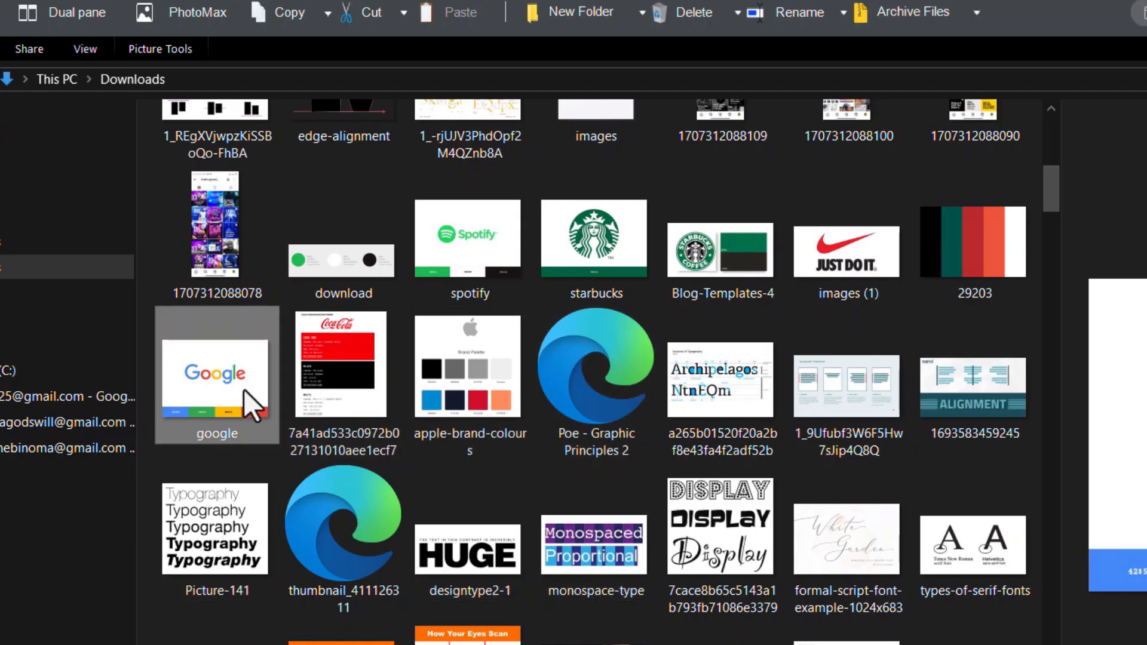
{"action": "left_click_drag", "start_coordinate": [224, 371], "coordinate": [810, 415]}
{"action": "key", "text": "alt+Tab"}
{"action": "key", "text": "alt+Tab"}
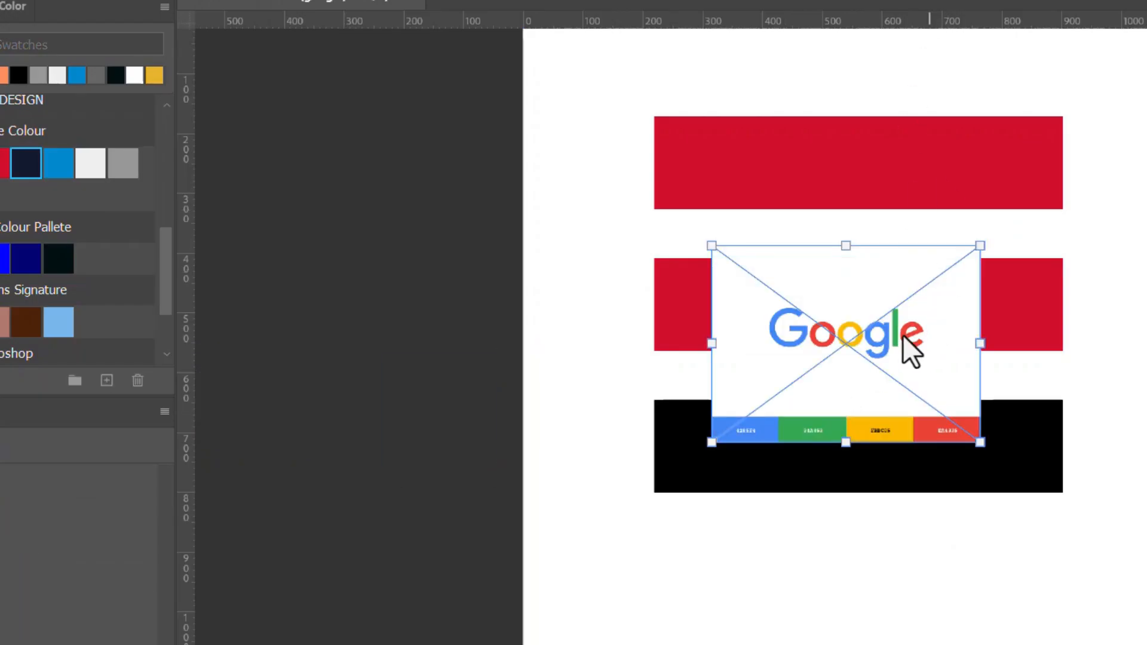
{"action": "key", "text": "Return"}
- Sample the Google palette colours 4285F4, 34A853, FBBC05 and EA4335 with the Eyedropper, then delete the google image
{"action": "scroll", "coordinate": [902, 333], "scroll_direction": "up", "scroll_amount": 5}
{"action": "left_click_drag", "start_coordinate": [948, 364], "coordinate": [761, 280]}
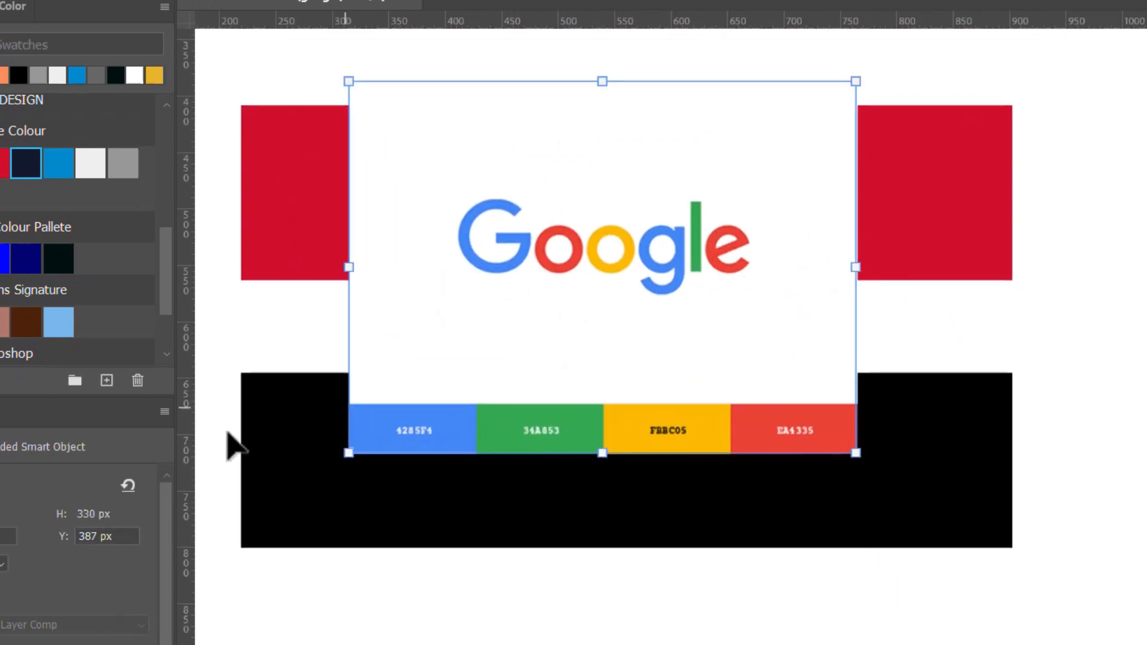
{"action": "key", "text": "i"}
{"action": "left_click", "coordinate": [372, 414]}
{"action": "left_click", "coordinate": [505, 421]}
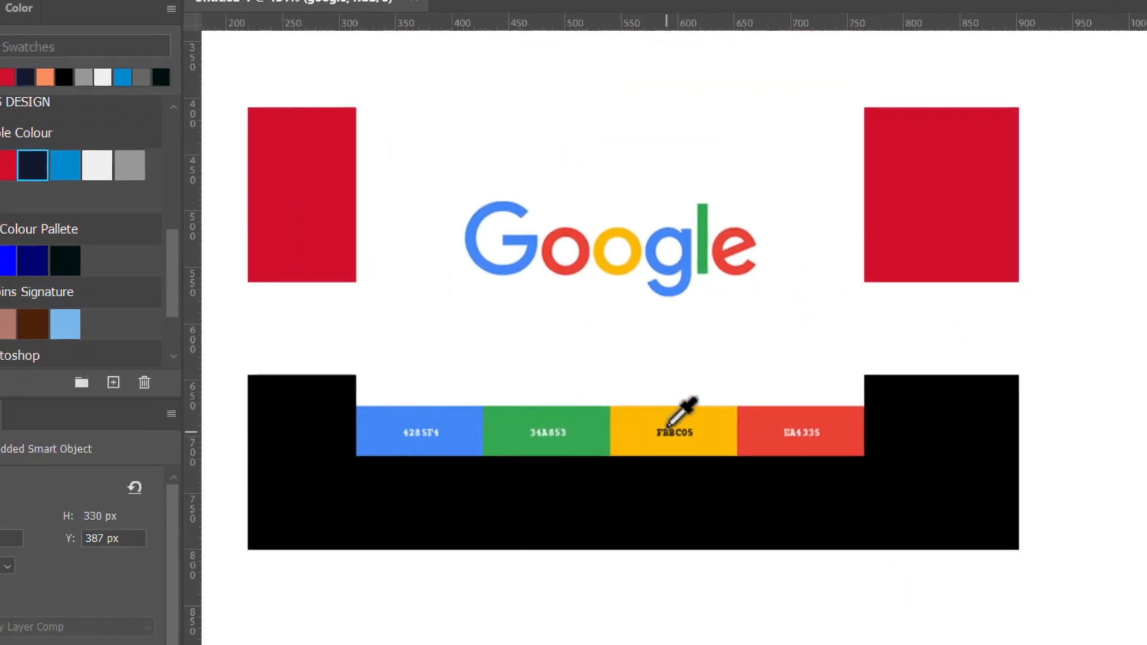
{"action": "left_click", "coordinate": [672, 421]}
{"action": "left_click", "coordinate": [775, 421]}
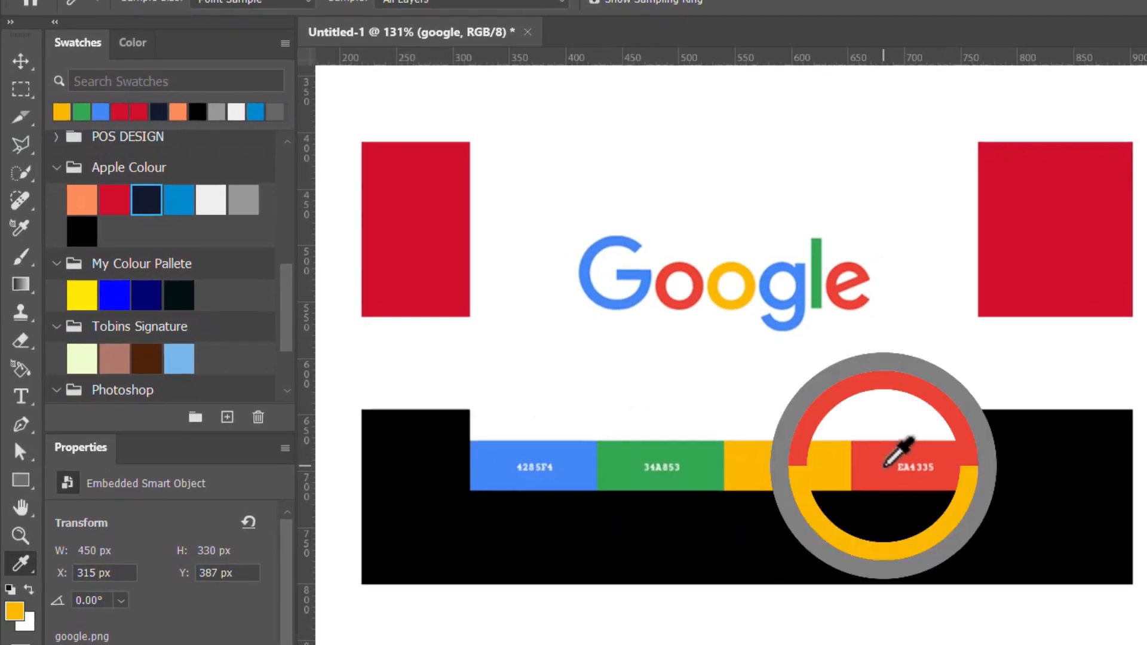
{"action": "key", "text": "v"}
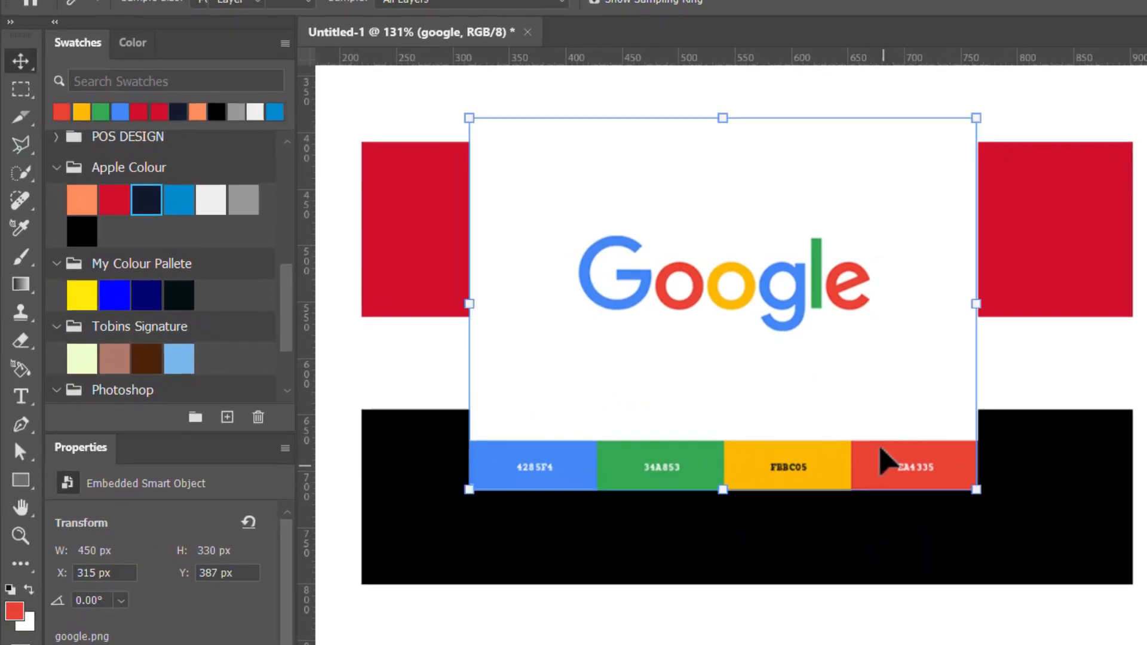
{"action": "key", "text": "Delete"}
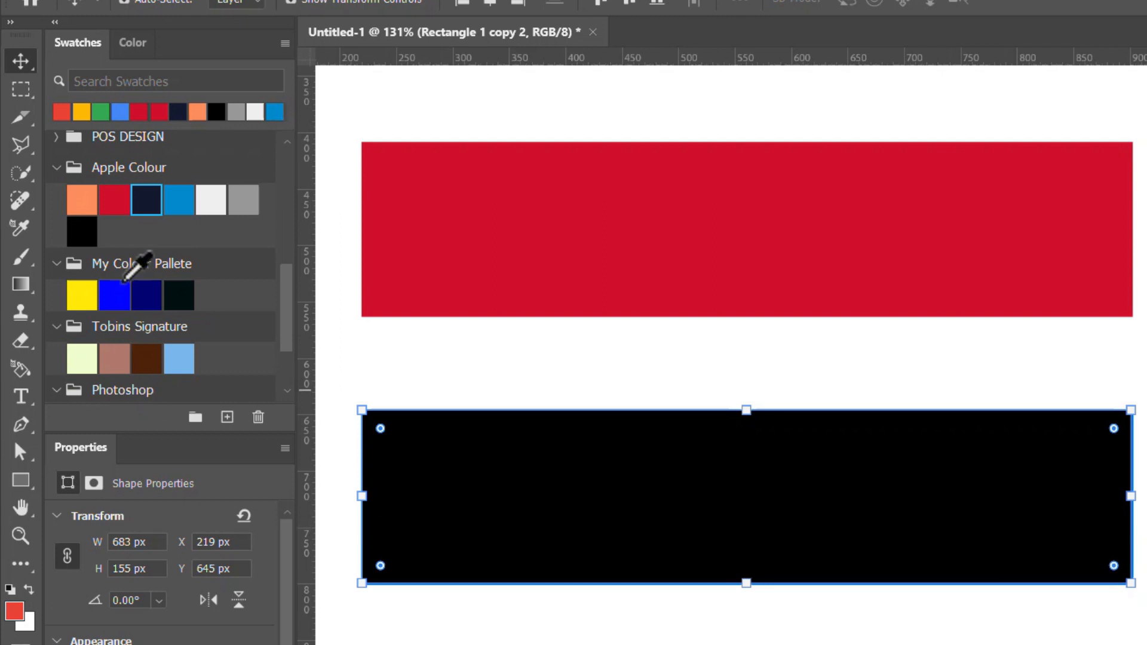
- Recolour the black bottom rectangle with the sampled Google green
{"action": "scroll", "coordinate": [800, 298], "scroll_direction": "down", "scroll_amount": 2}
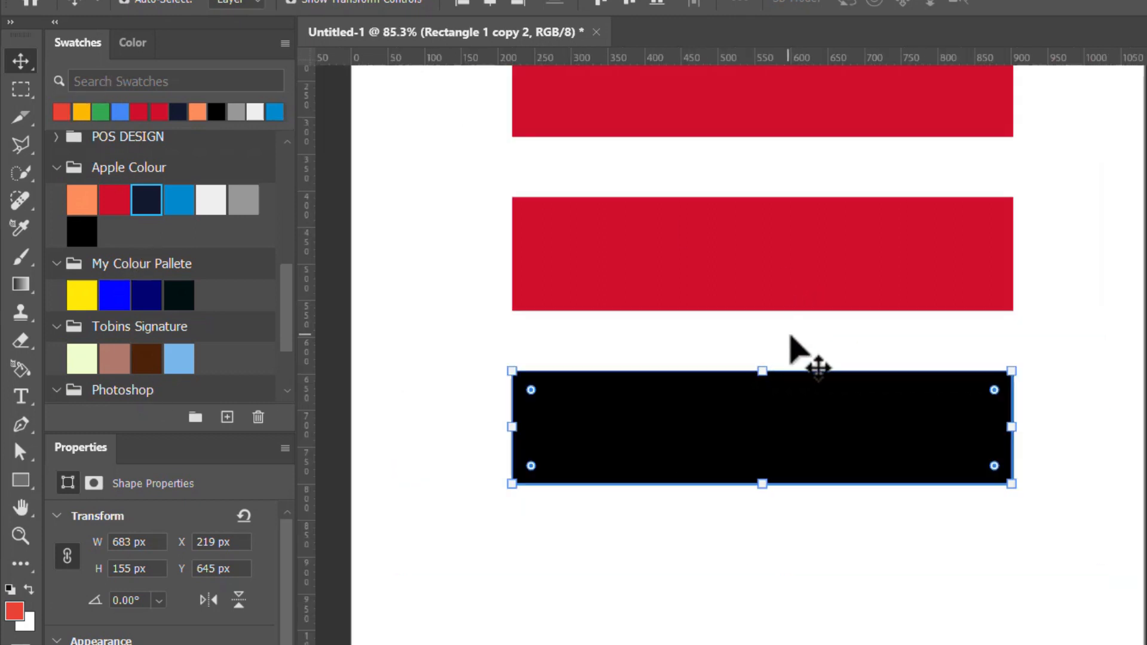
{"action": "left_click_drag", "start_coordinate": [741, 227], "coordinate": [768, 332]}
{"action": "key", "text": "ctrl+t"}
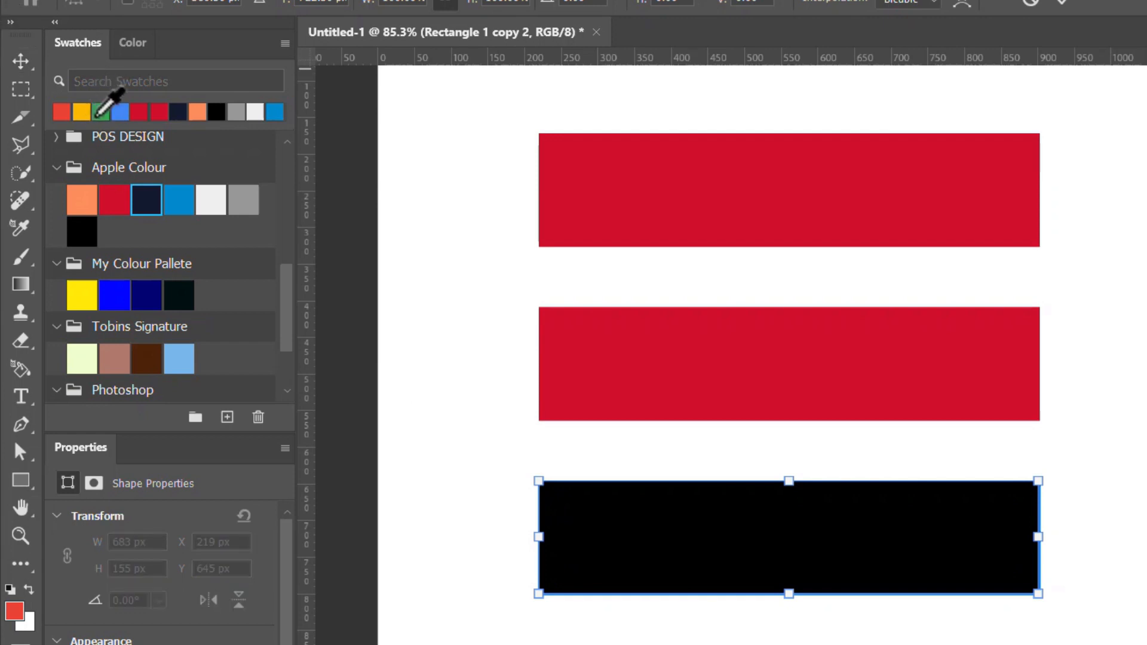
{"action": "left_click", "coordinate": [100, 112]}
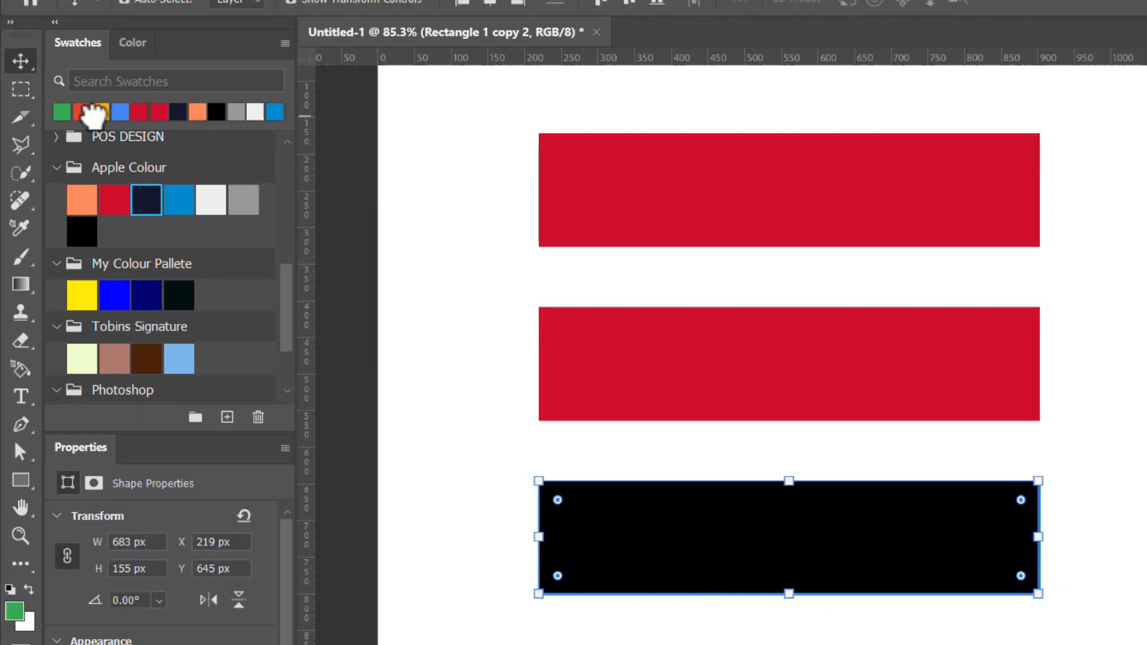
- Recolour the middle rectangle with the sampled Google yellow and the top rectangle with the sampled Google red
{"action": "left_click", "coordinate": [805, 357]}
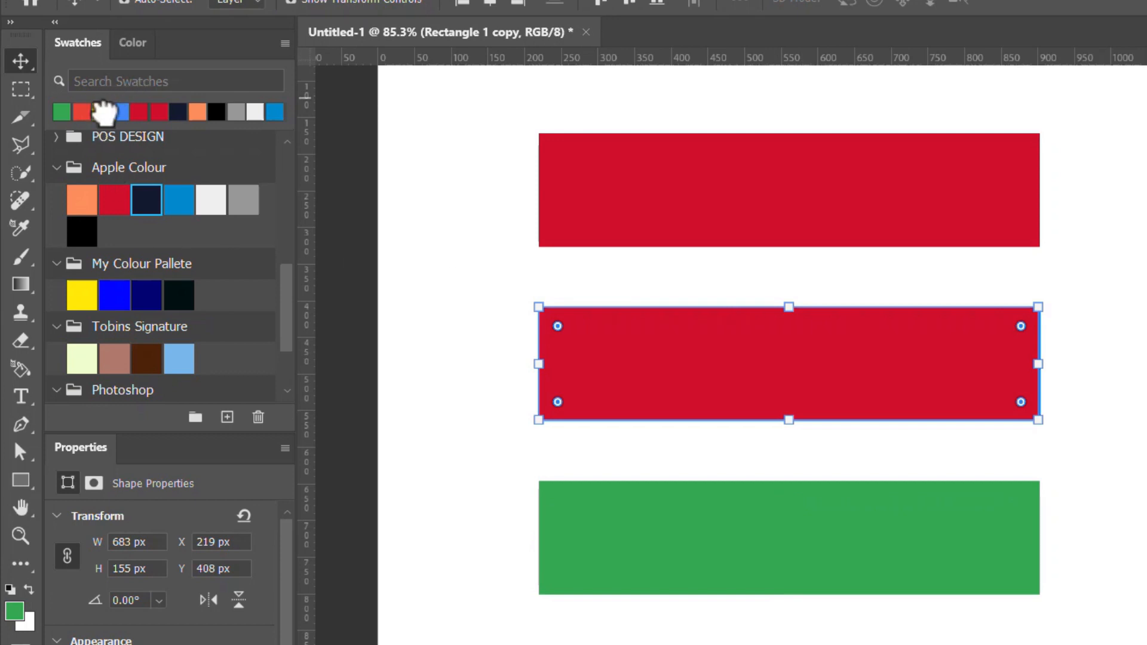
{"action": "left_click", "coordinate": [866, 191]}
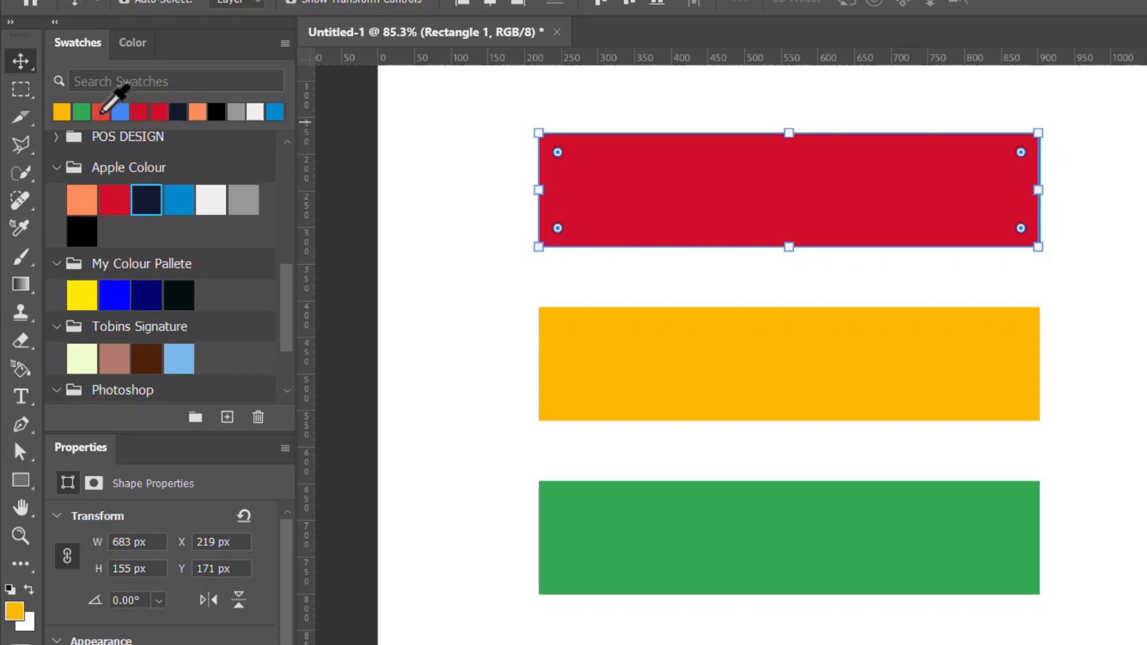
{"action": "left_click", "coordinate": [102, 111]}
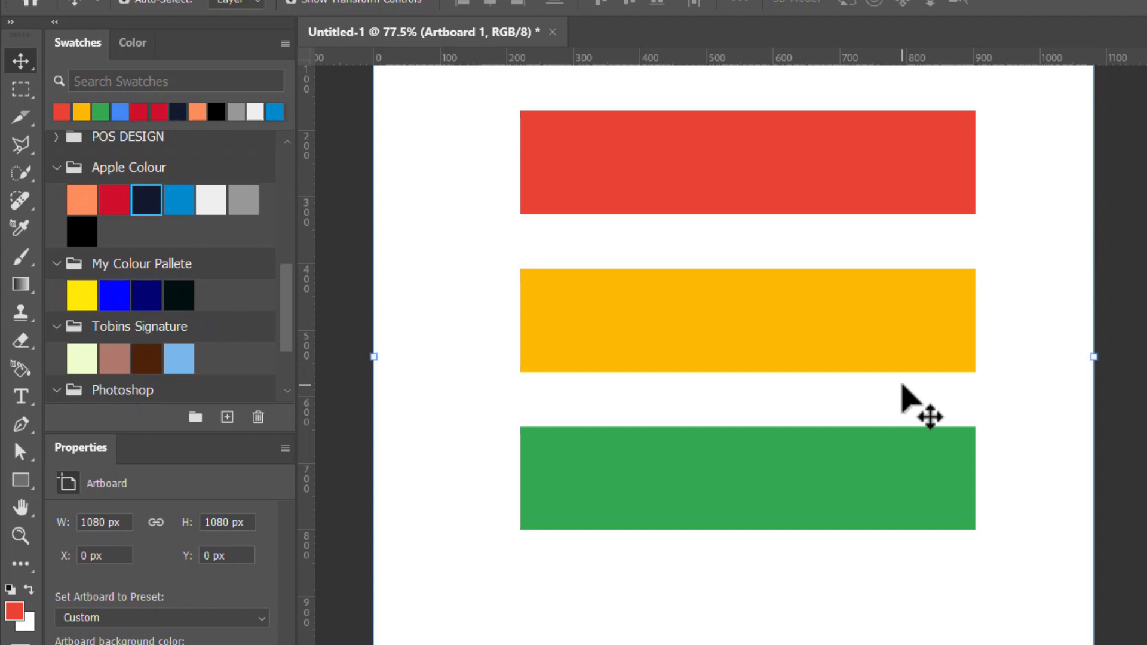
{"action": "scroll", "coordinate": [883, 416], "scroll_direction": "down", "scroll_amount": 5}
{"action": "scroll", "coordinate": [826, 398], "scroll_direction": "up", "scroll_amount": 4}
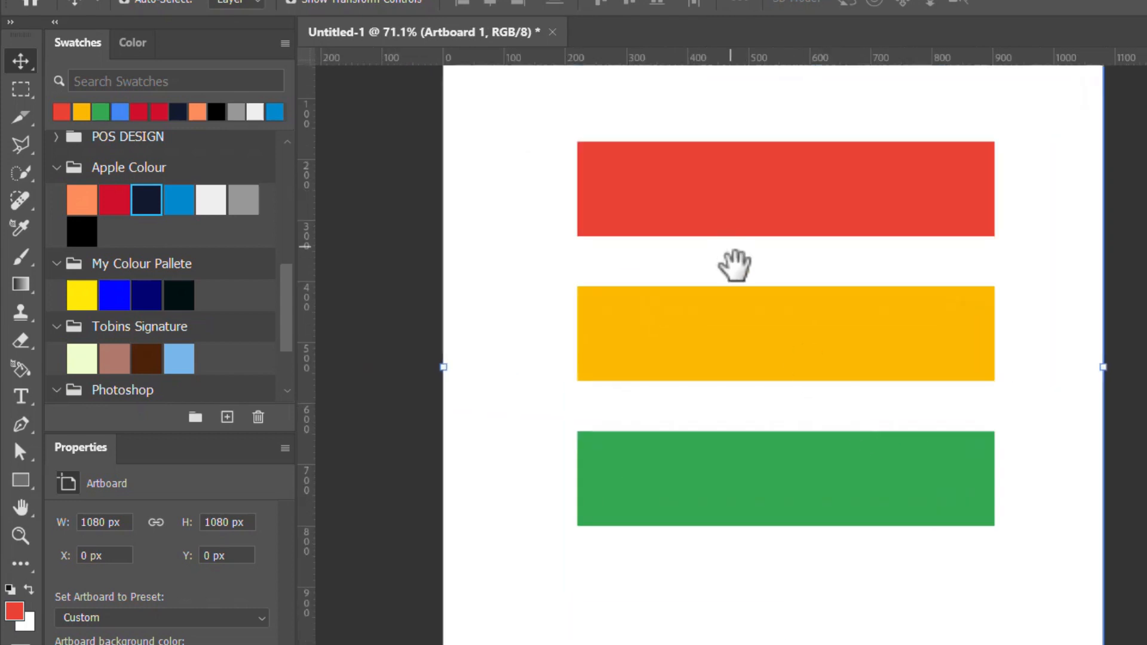
{"action": "left_click_drag", "start_coordinate": [735, 264], "coordinate": [764, 316]}
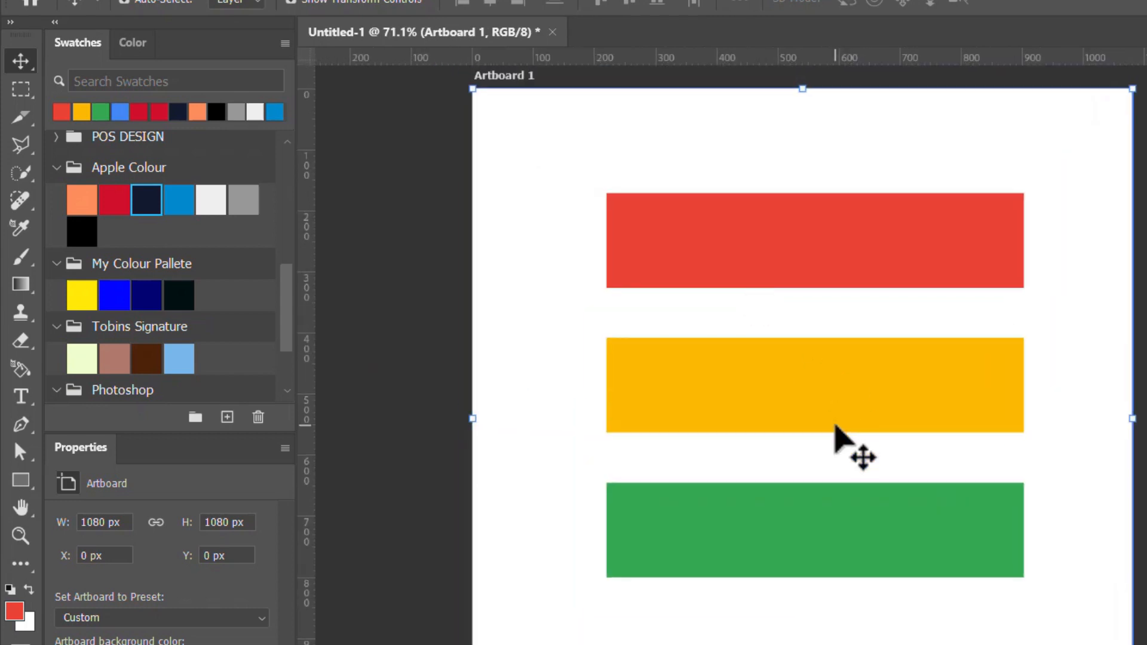